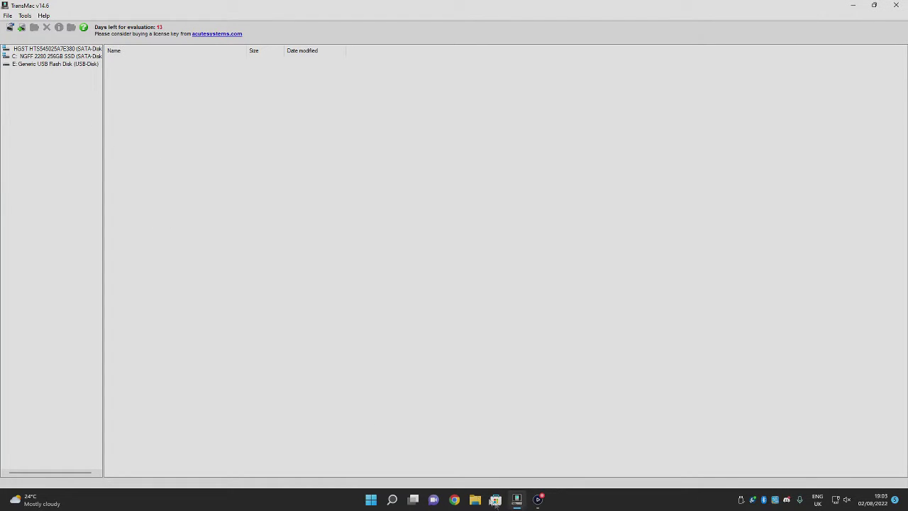
- Switch to Chrome, search the web for transmac and open Acute Systems' About TransMac for Windows page
left_click(454, 500)
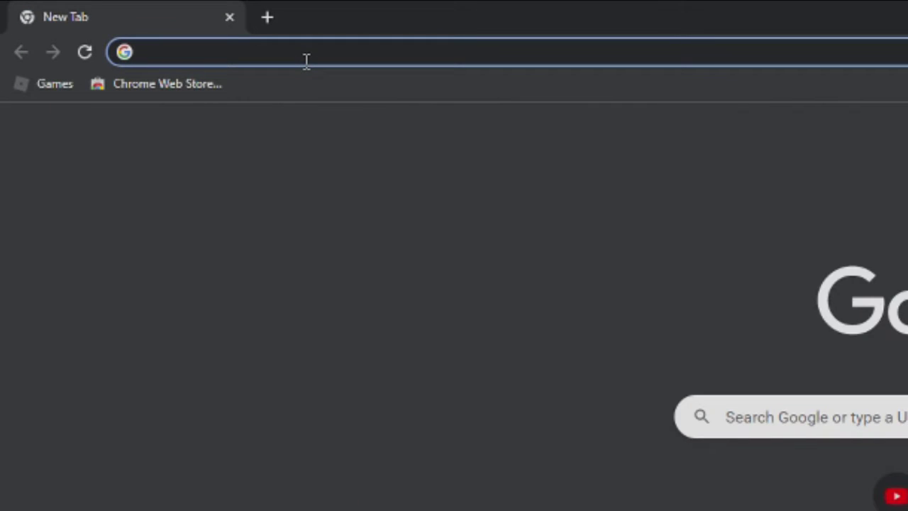
type("trs")
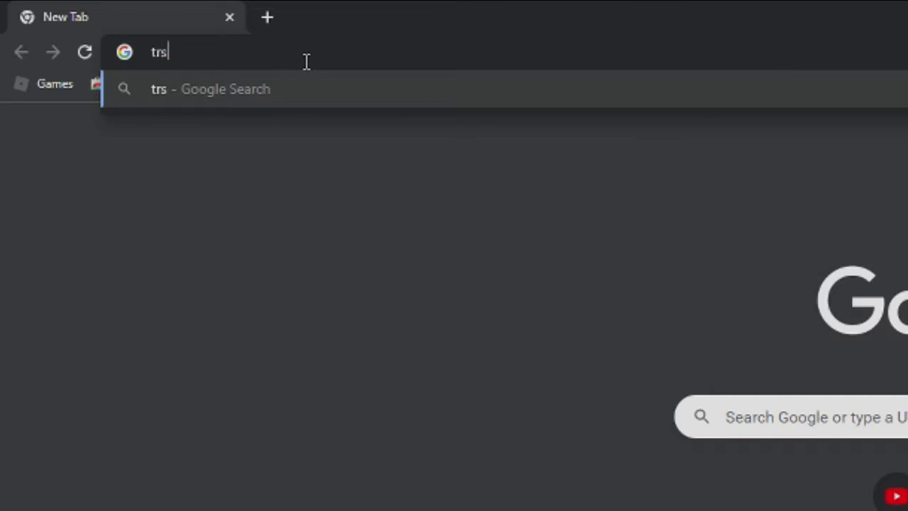
key("BackSpace")
type("ansmac")
key("Return")
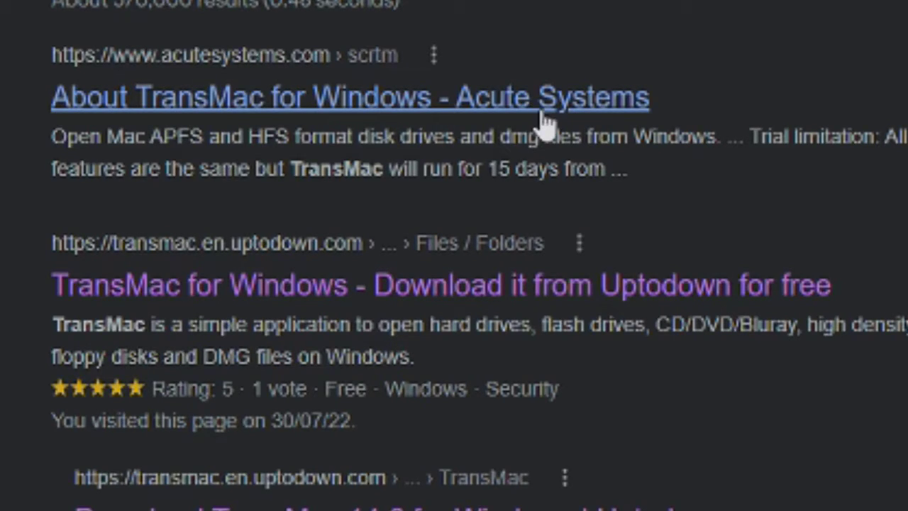
left_click(277, 107)
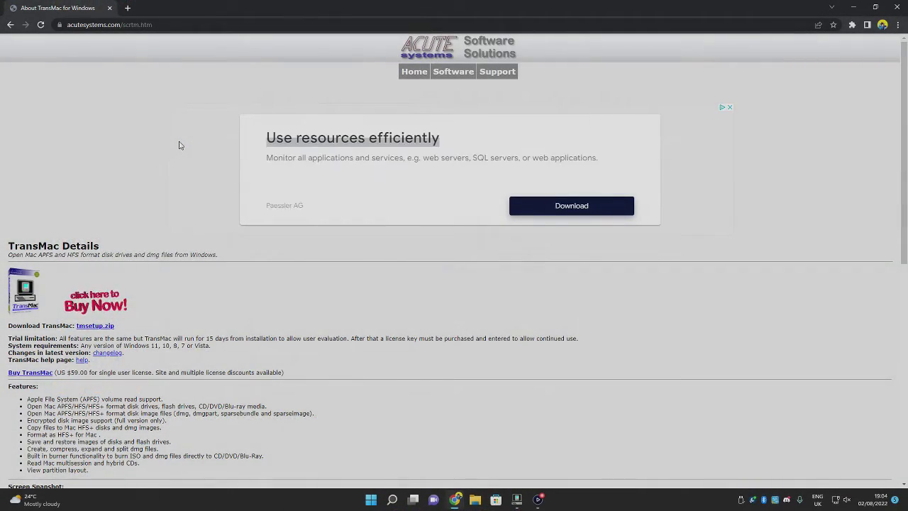
- Review the TransMac details page, including its features, screen snapshot, reviews and the tmsetup.zip download line
scroll(180, 144, "down", 2)
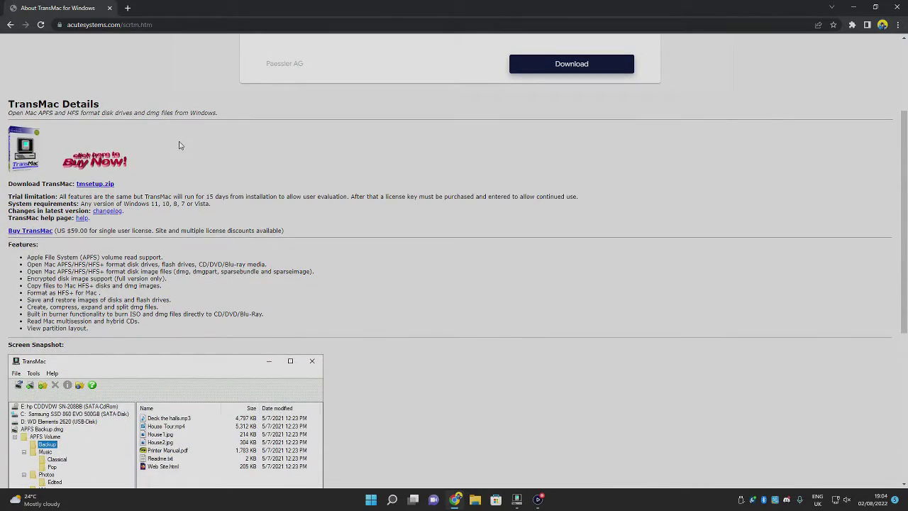
scroll(180, 145, "down", 2)
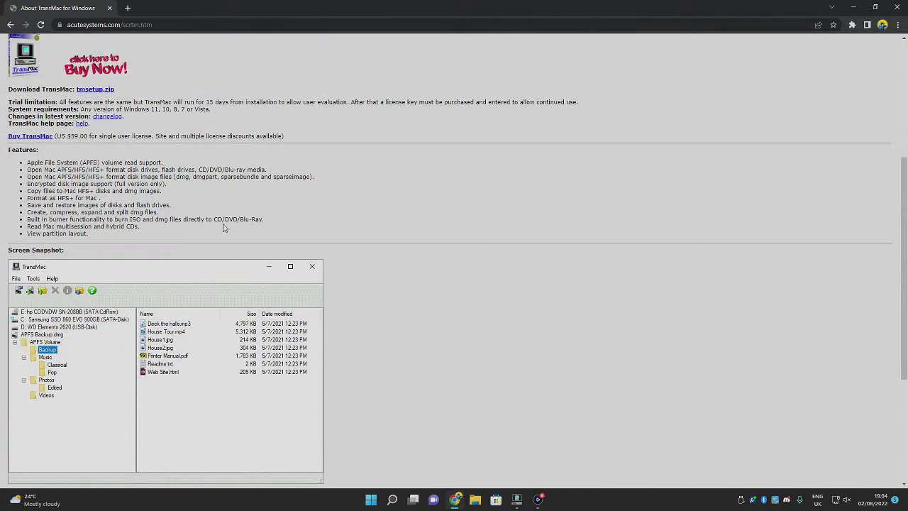
scroll(223, 229, "up", 3)
scroll(219, 237, "down", 2)
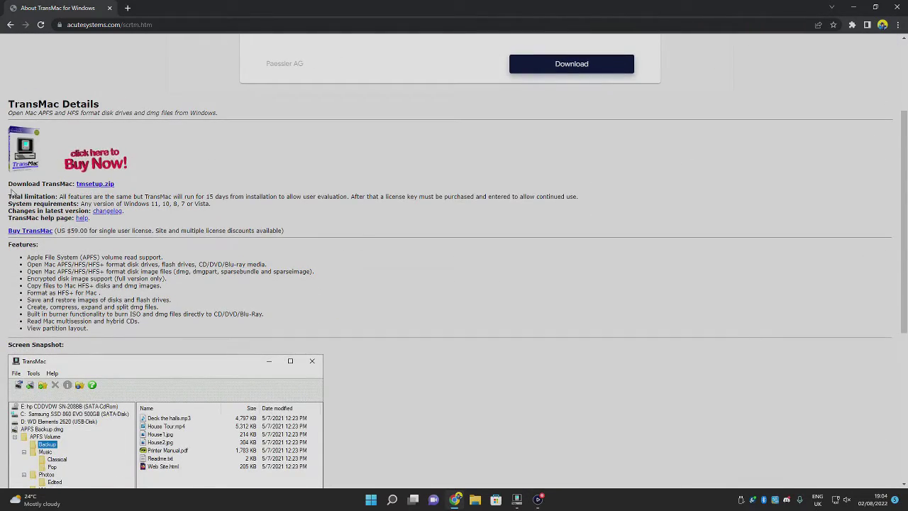
scroll(456, 367, "down", 6)
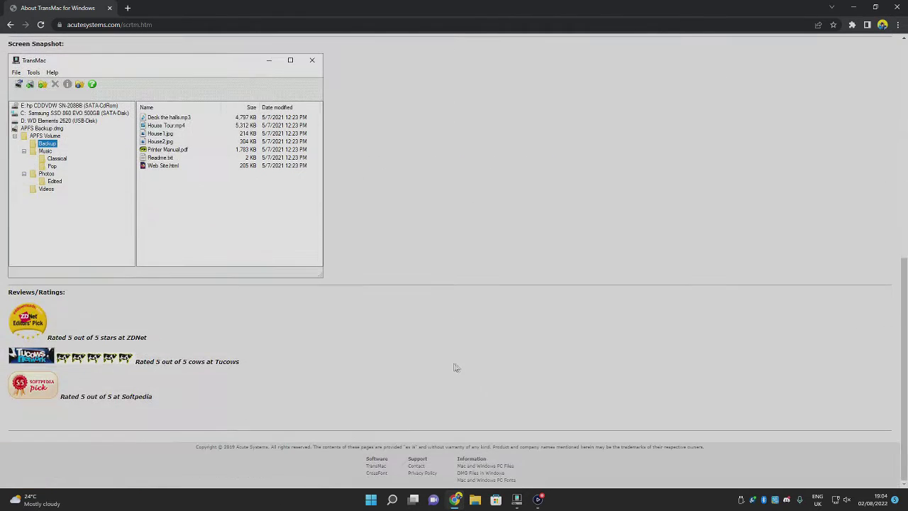
scroll(454, 369, "up", 6)
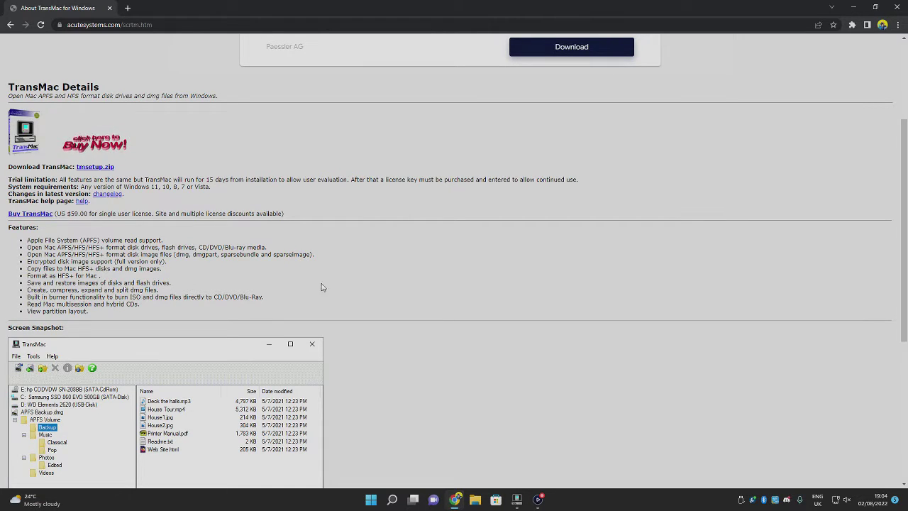
scroll(117, 334, "down", 1)
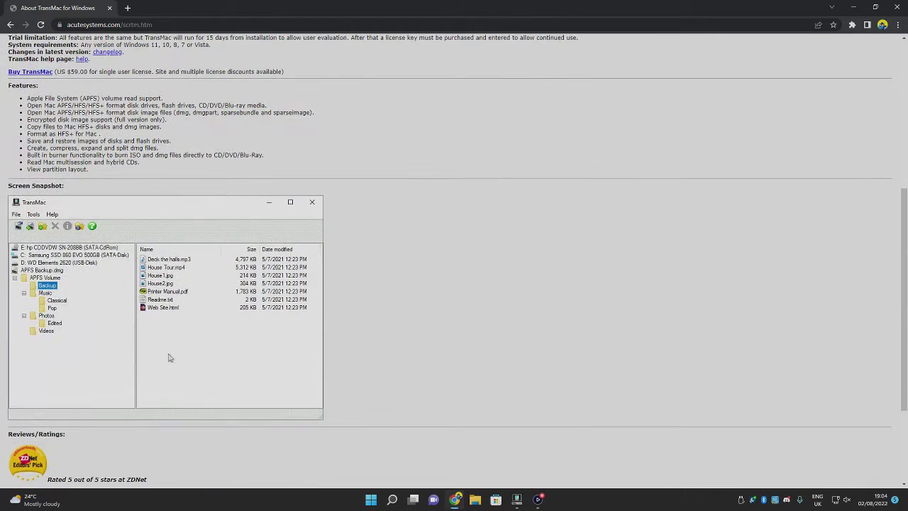
scroll(170, 357, "up", 3)
scroll(170, 357, "down", 1)
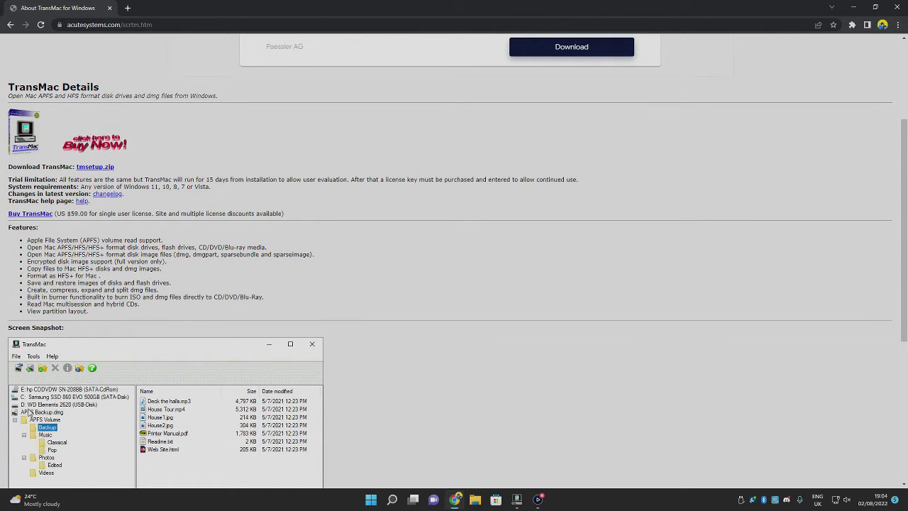
scroll(31, 401, "up", 2)
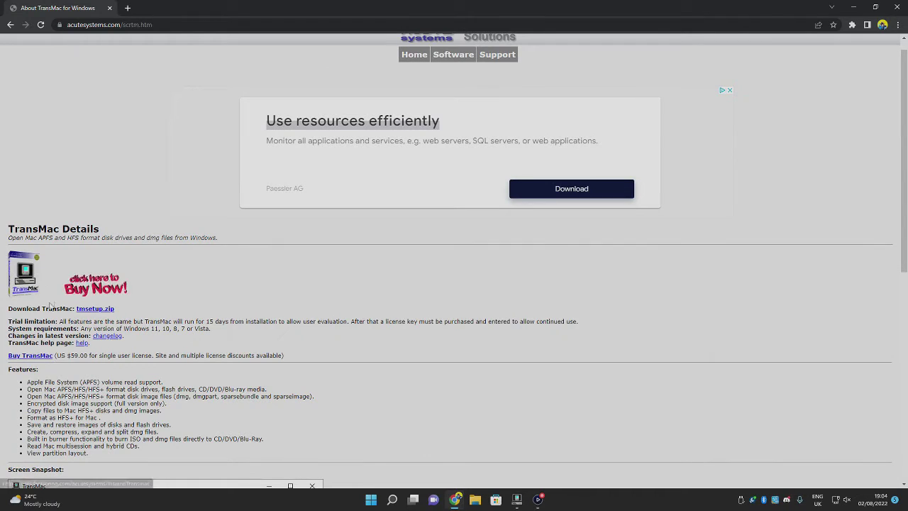
left_click_drag(5, 310, 126, 314)
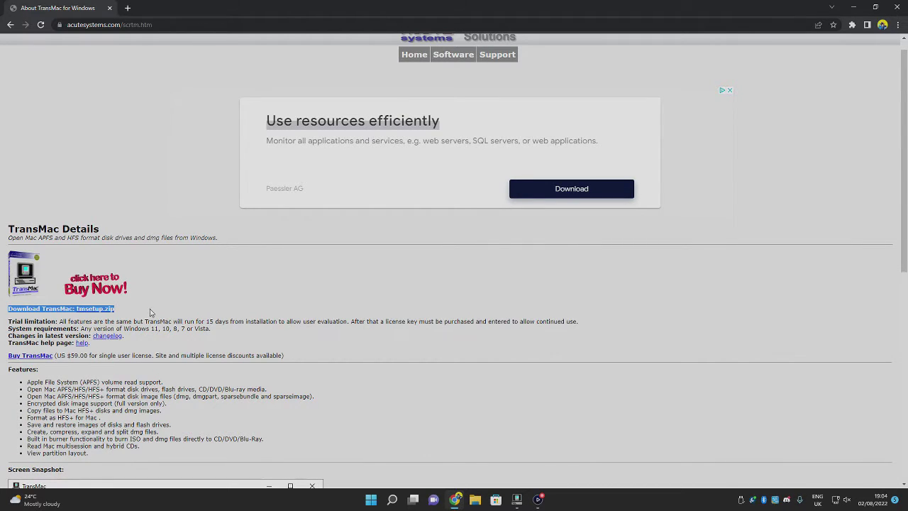
left_click(153, 315)
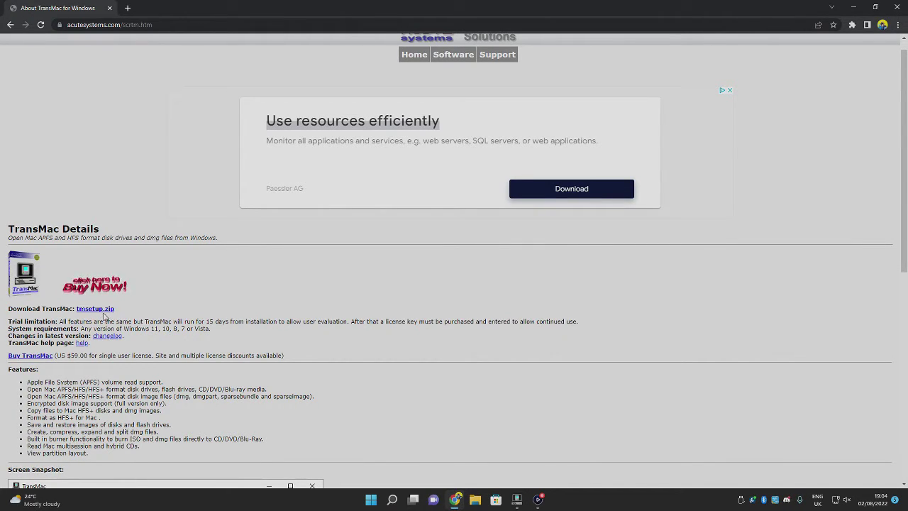
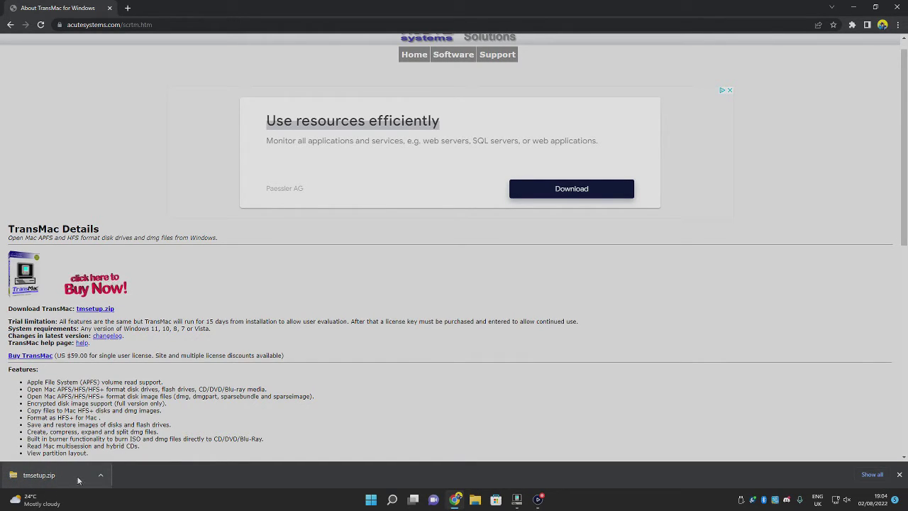
- Extract the downloaded tmsetup.zip to D:\Downloads\tmsetup and open the extracted folder
left_click(101, 475)
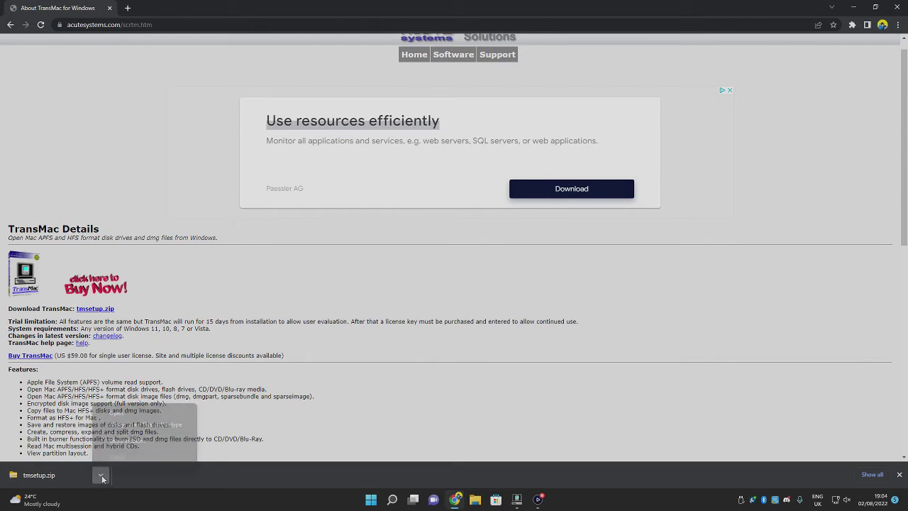
left_click(121, 442)
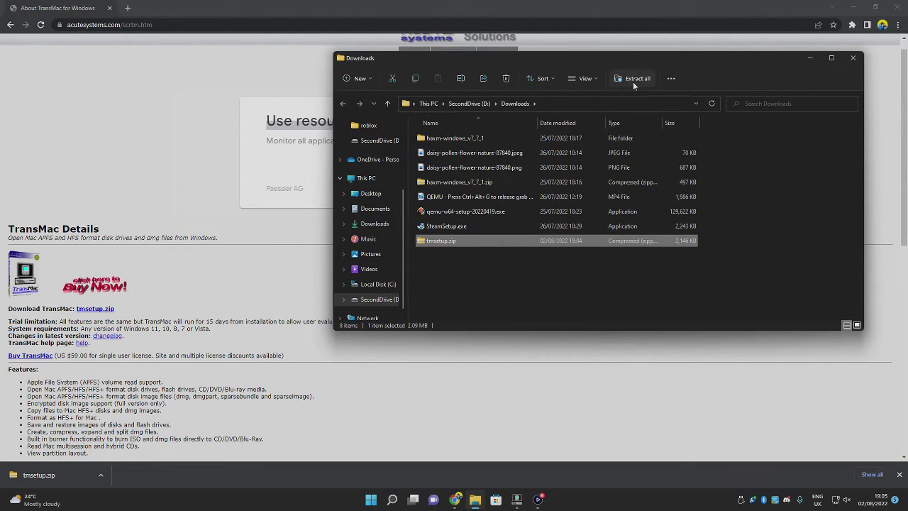
left_click(633, 79)
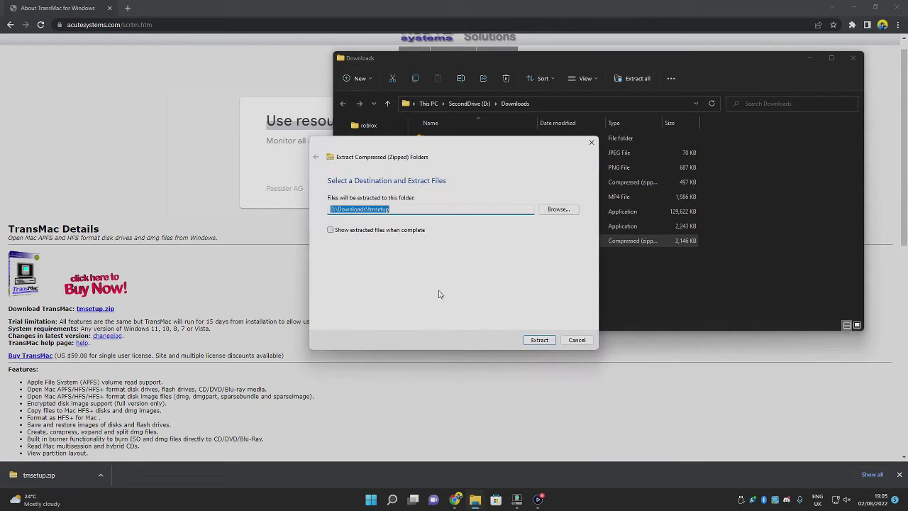
left_click(539, 340)
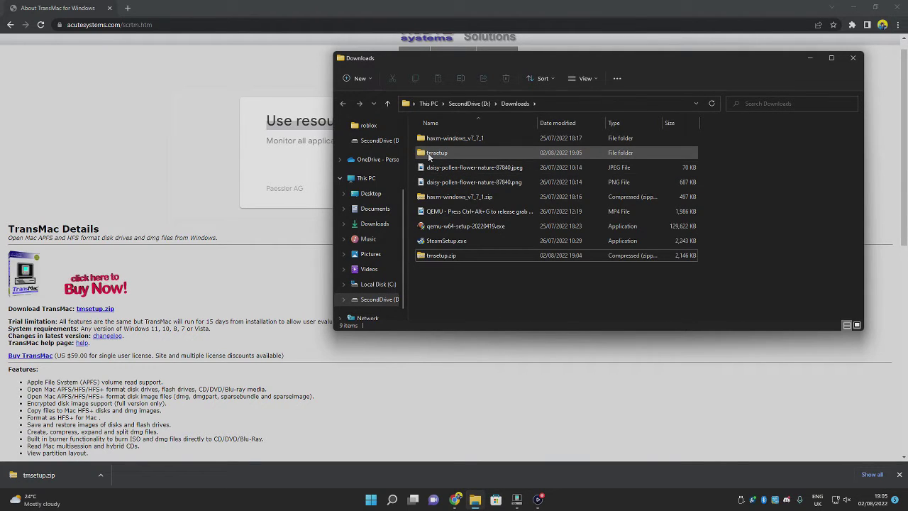
double_click(435, 154)
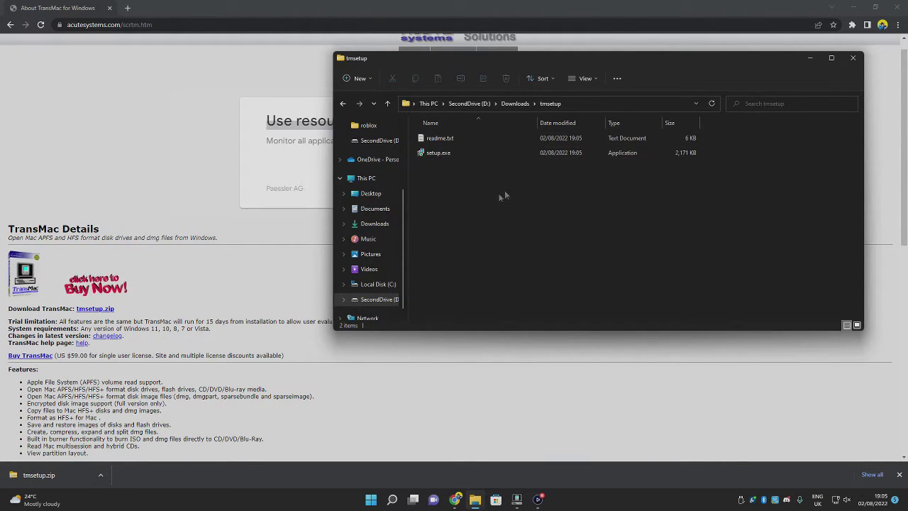
key("alt+Tab")
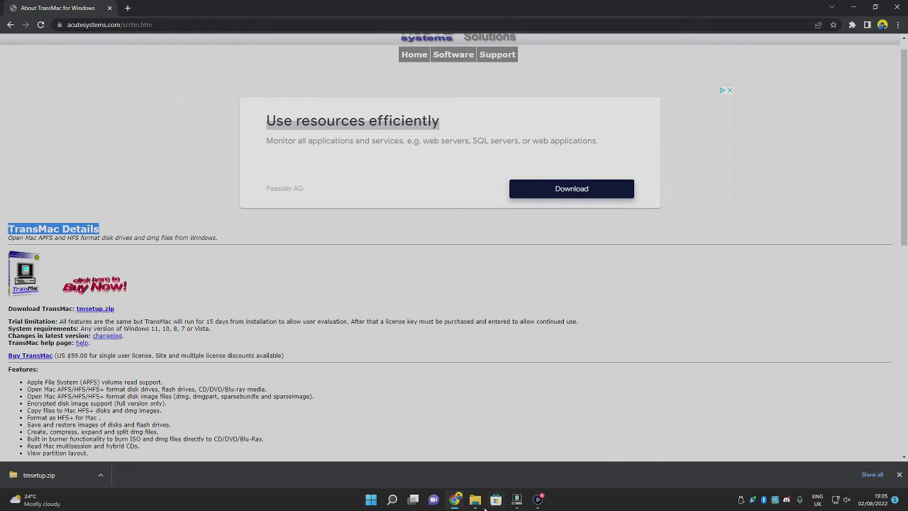
key("alt+Tab")
key("ctrl+a")
left_click(466, 153)
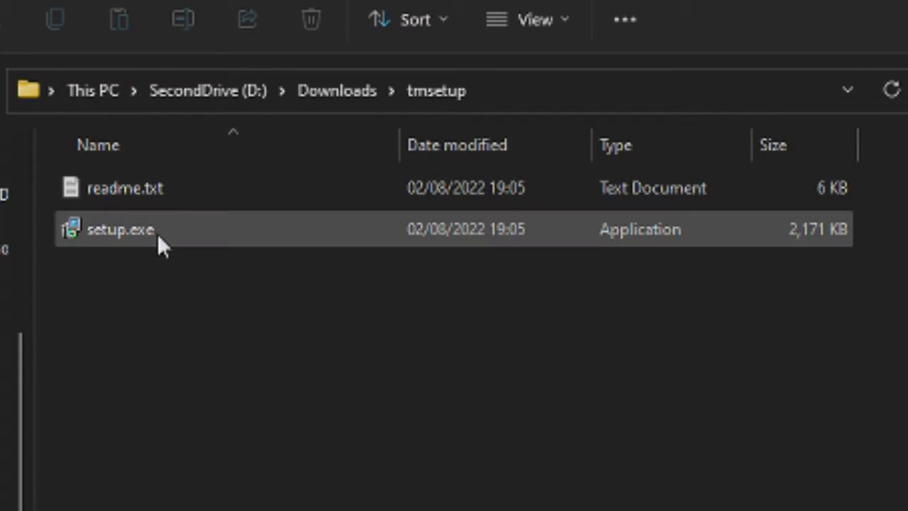
- Open readme.txt from the tmsetup folder, read through it and close it
double_click(153, 188)
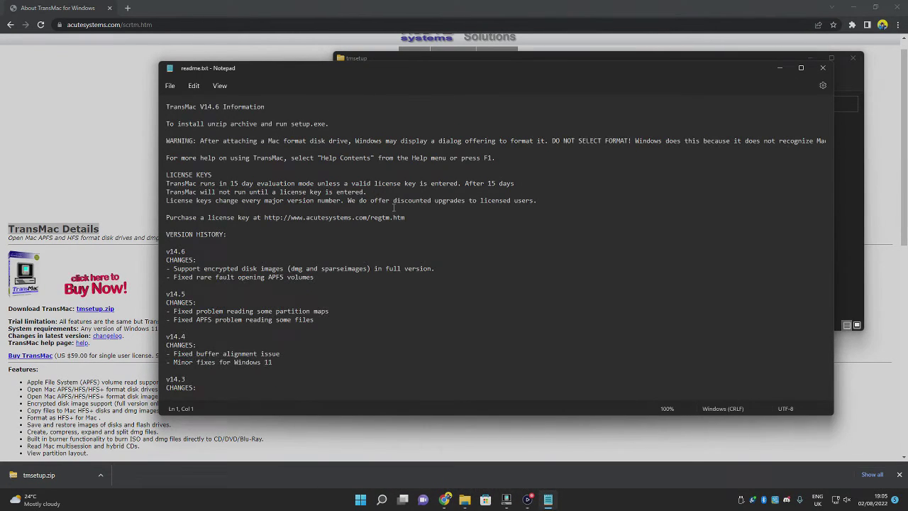
scroll(386, 212, "down", 10)
scroll(387, 212, "up", 12)
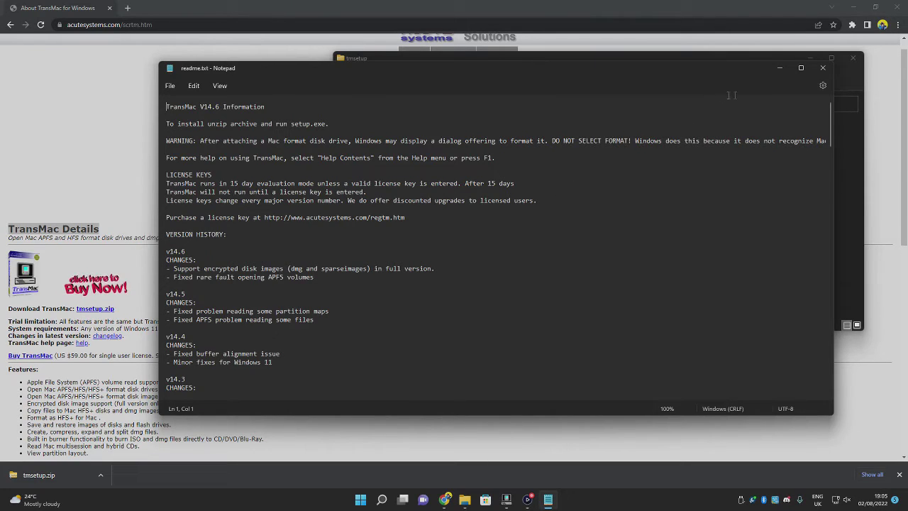
left_click(833, 69)
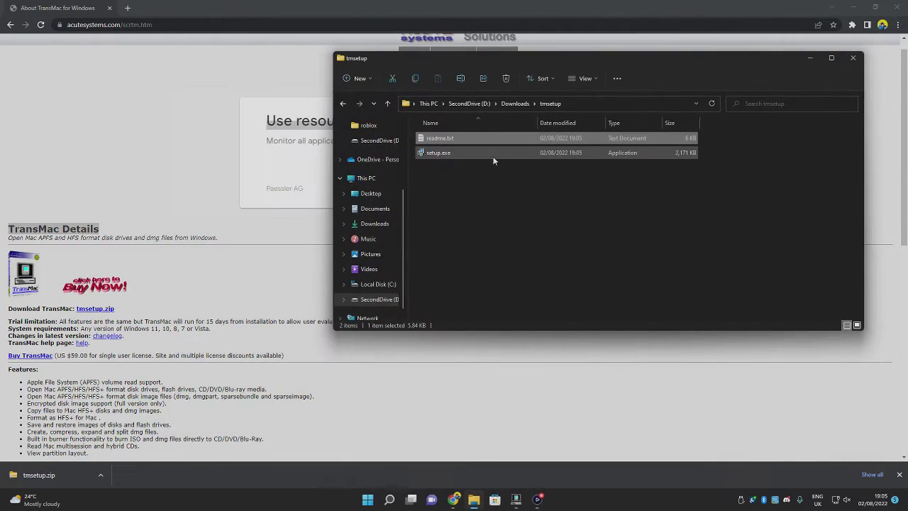
left_click(464, 184)
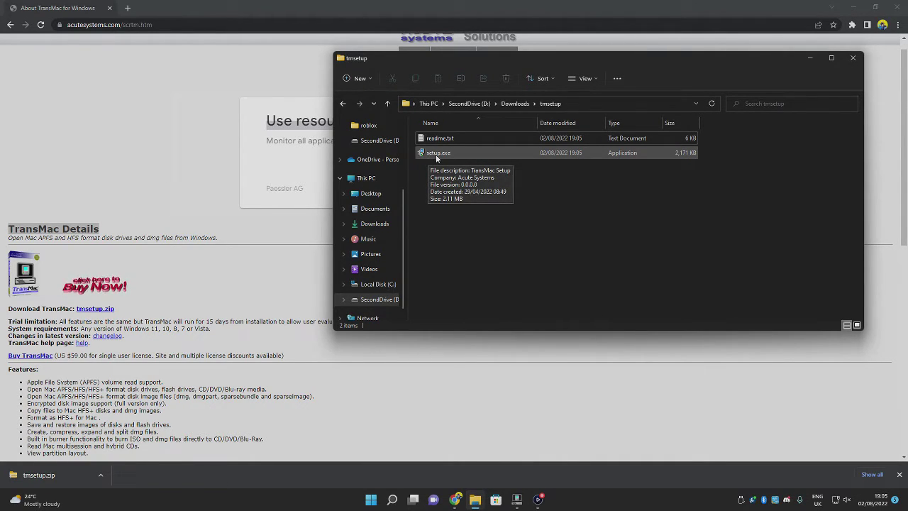
- Run setup.exe with permission to change the device and accept the TransMac license agreement
double_click(436, 154)
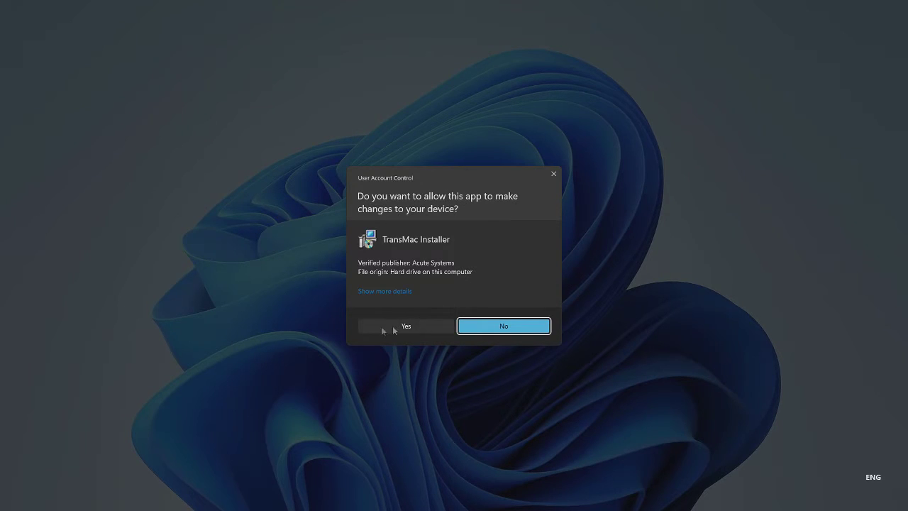
left_click(445, 328)
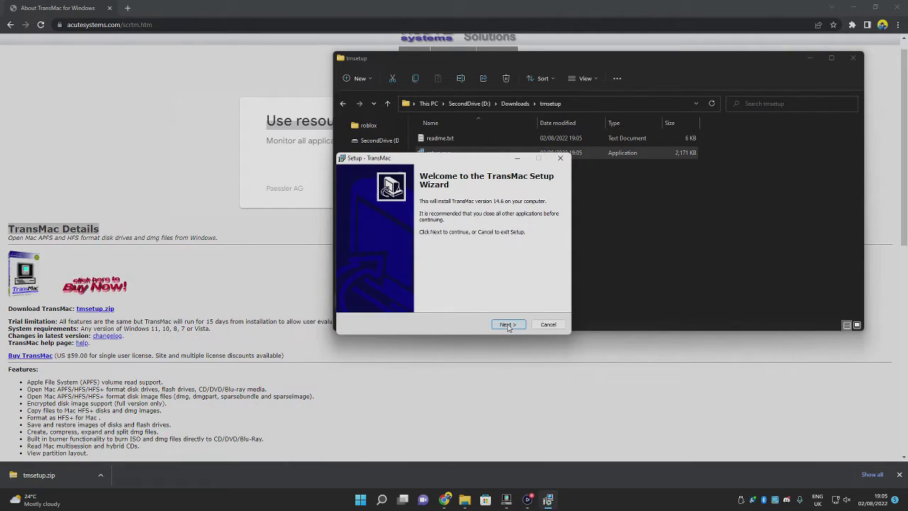
left_click(512, 325)
left_click(404, 296)
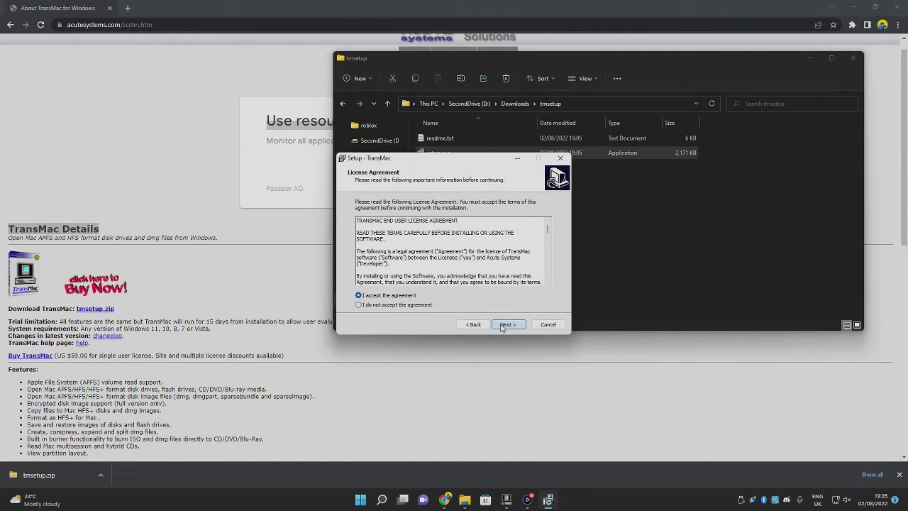
left_click(506, 324)
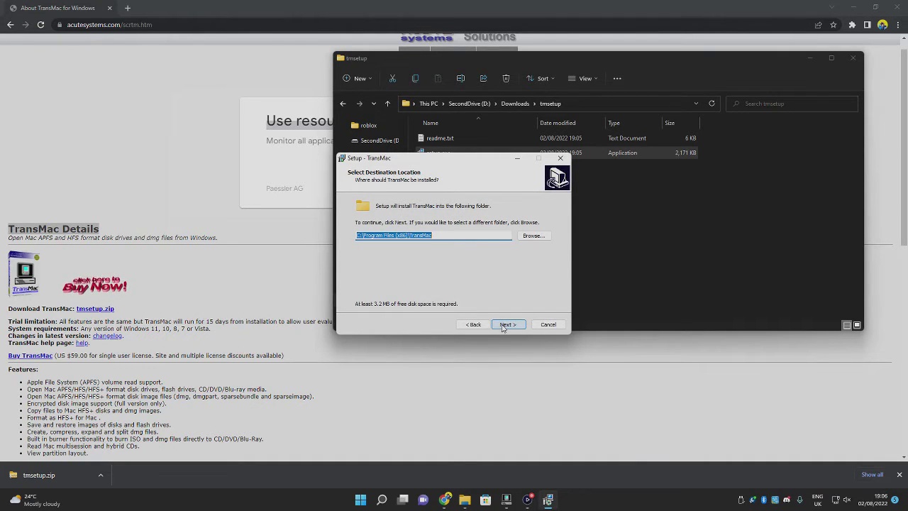
- Install TransMac into C:\Program Files (x86)\TransMac, keeping the desktop icon and the .dmg and .sparseimage file association
left_click(503, 325)
left_click(506, 323)
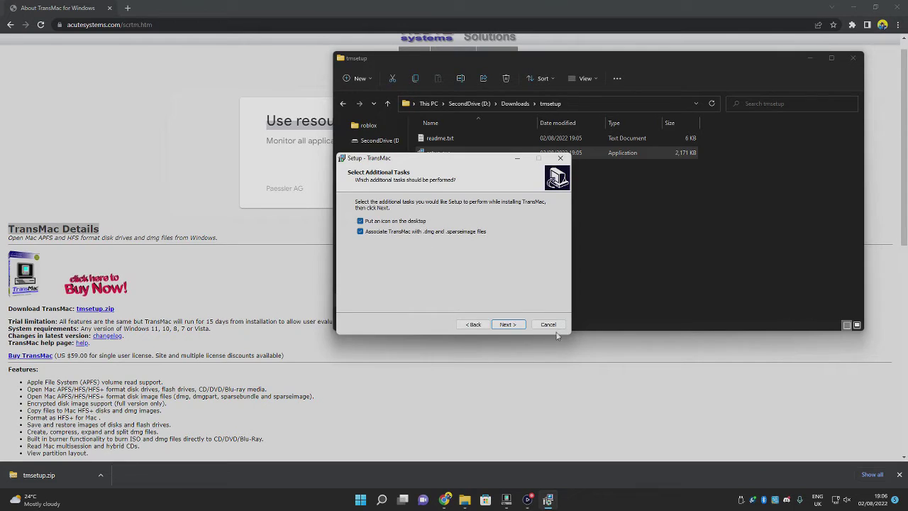
left_click(509, 324)
left_click(507, 325)
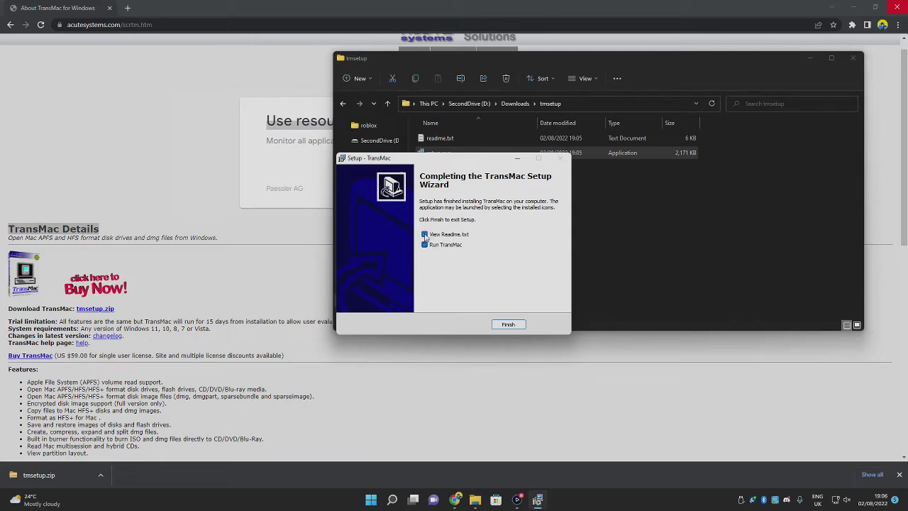
- Finish the setup wizard with View Readme.txt off and Run TransMac on, and dismiss the trial window
left_click(444, 237)
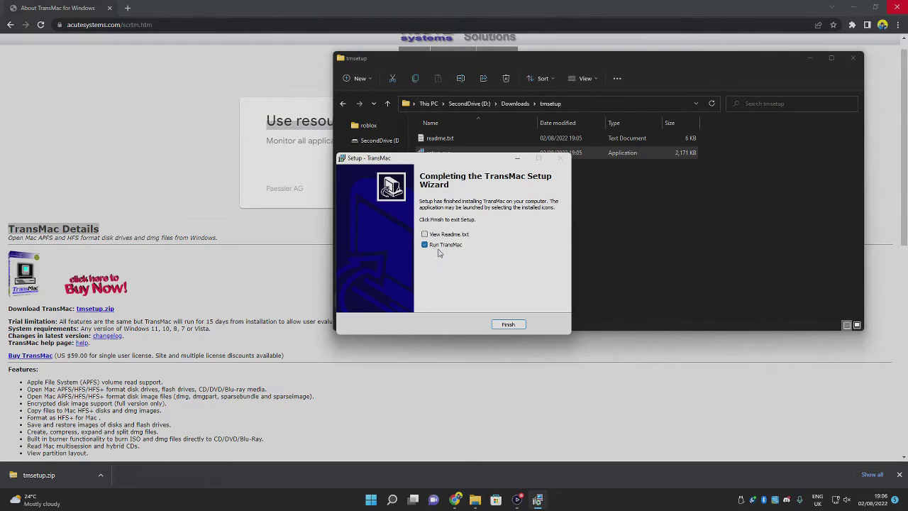
left_click(508, 325)
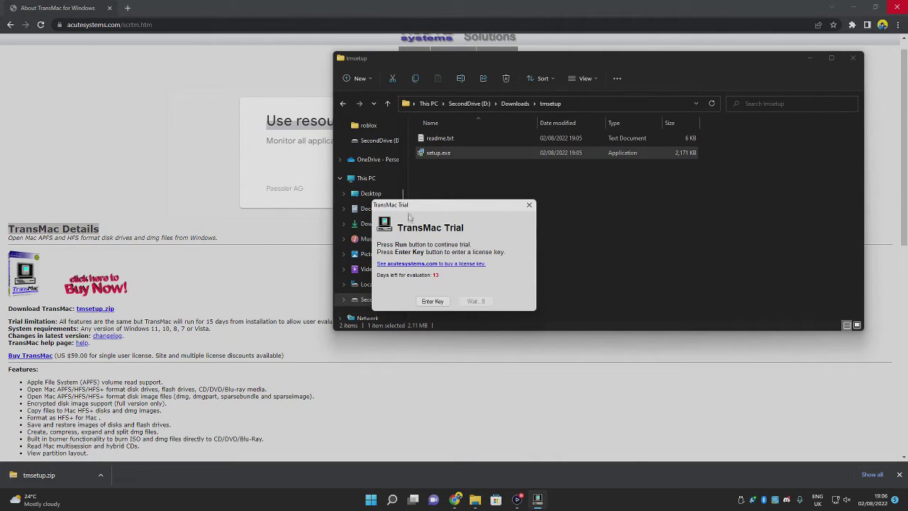
left_click(529, 205)
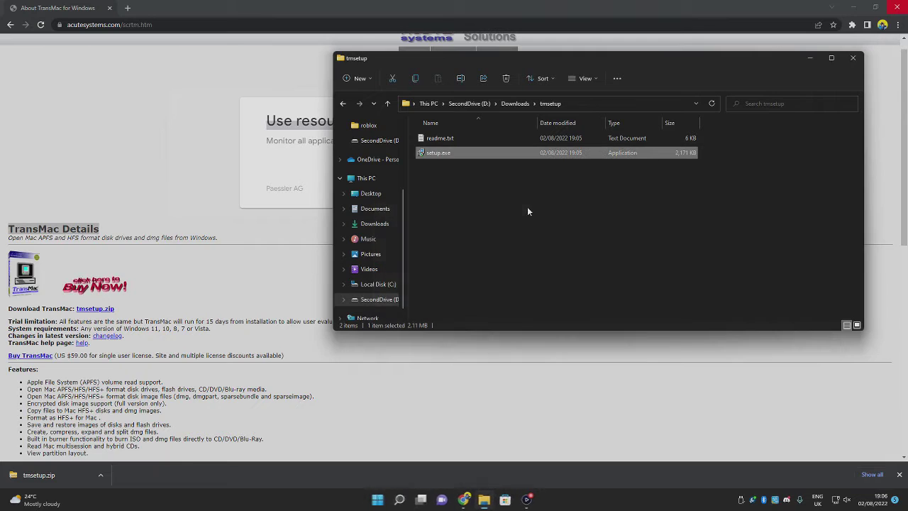
- Close the tmsetup folder, run TransMac as administrator with permission to change the device, and continue the trial
left_click(855, 61)
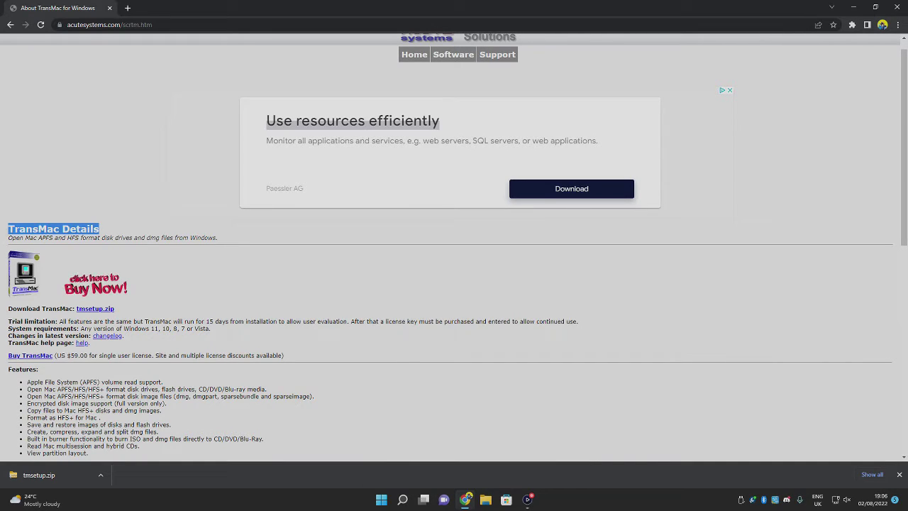
left_click(384, 501)
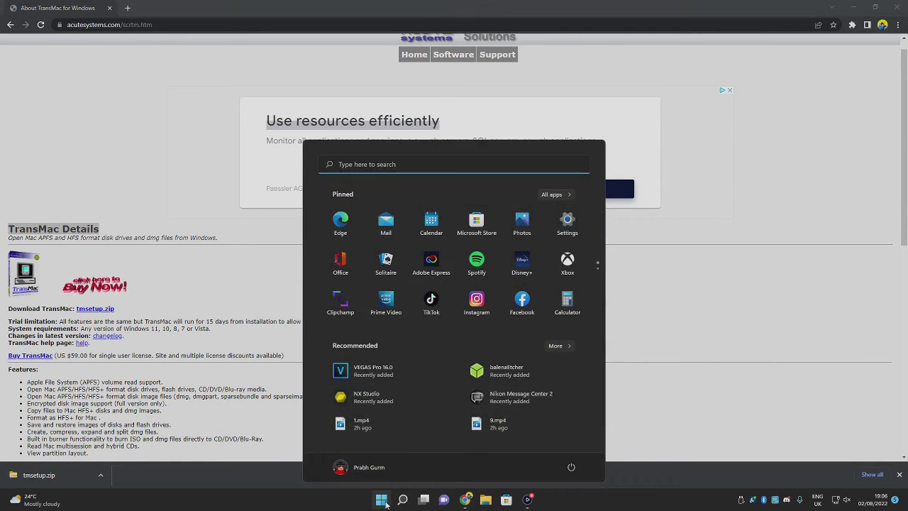
type("Transmac")
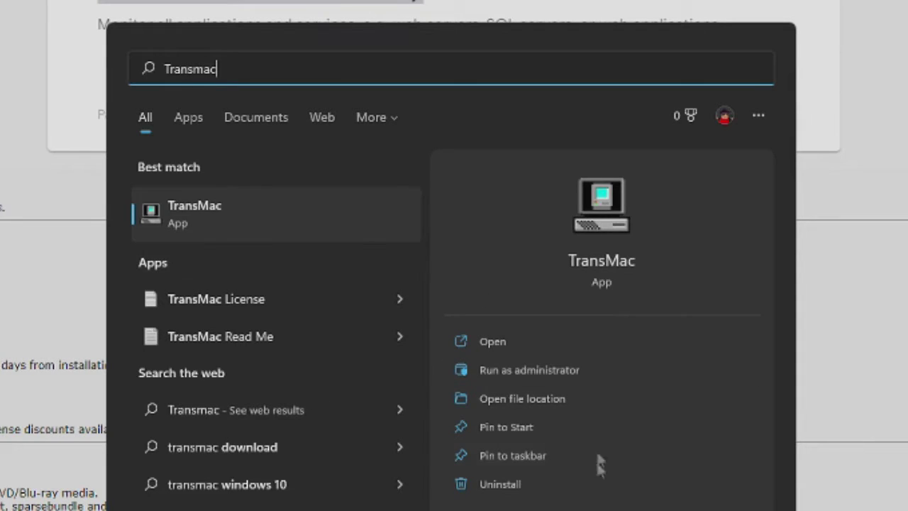
left_click(526, 377)
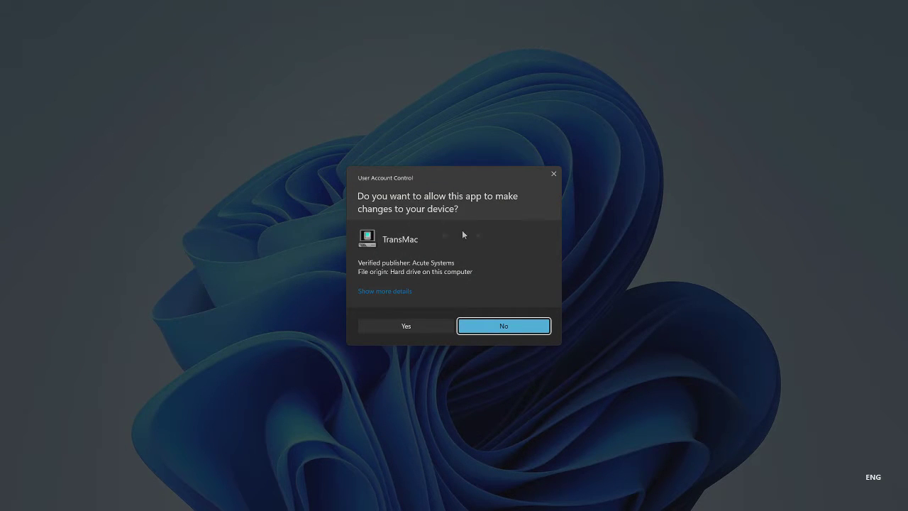
left_click(381, 326)
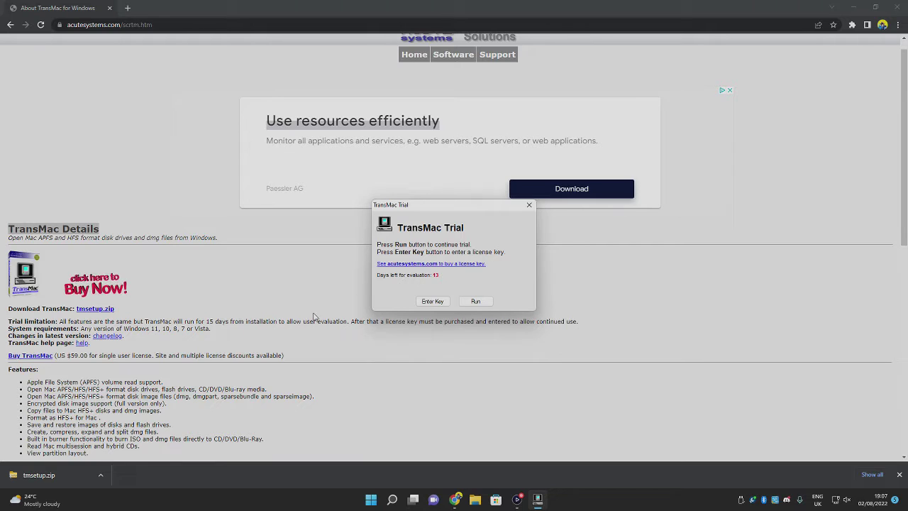
left_click(474, 302)
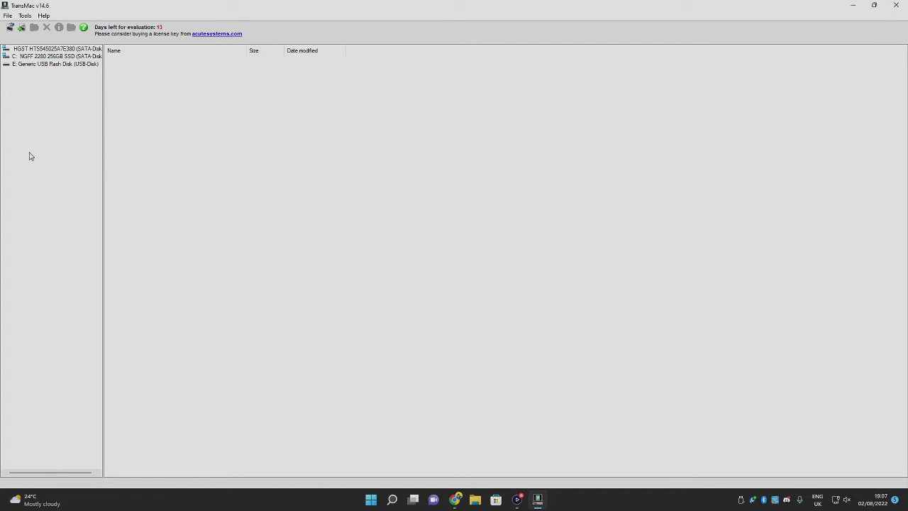
- Try to open the E: Generic USB Flash Disk in TransMac's drive list
left_click(35, 65)
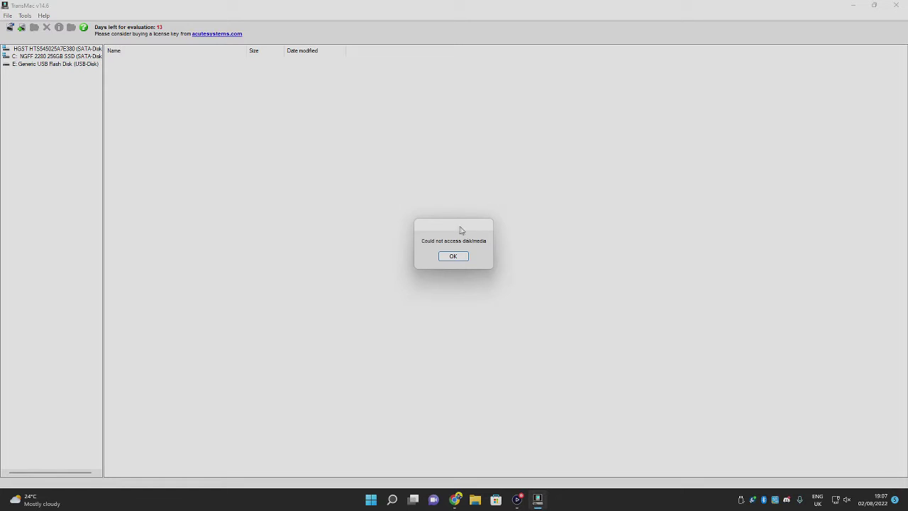
left_click(458, 256)
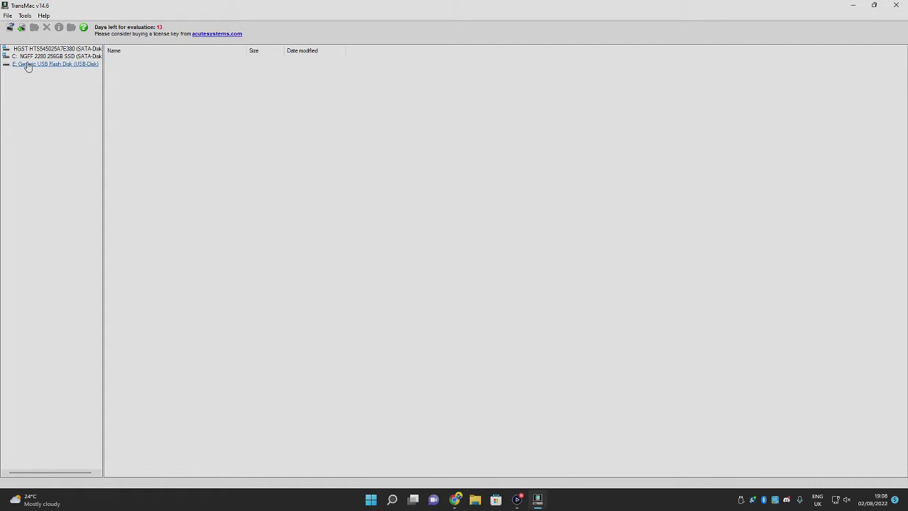
left_click(31, 69)
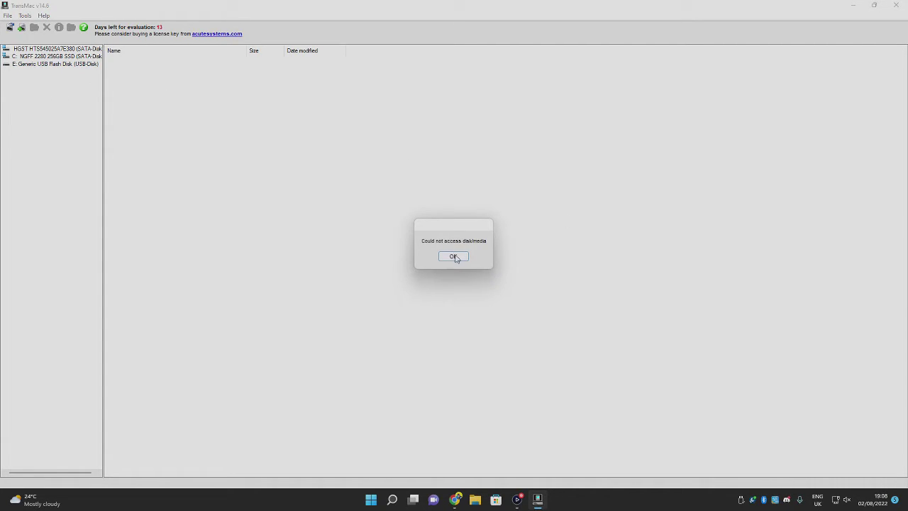
left_click(456, 256)
left_click(73, 64)
mouse_move(444, 228)
left_mouse_down()
mouse_move(434, 227)
mouse_move(440, 234)
left_mouse_up()
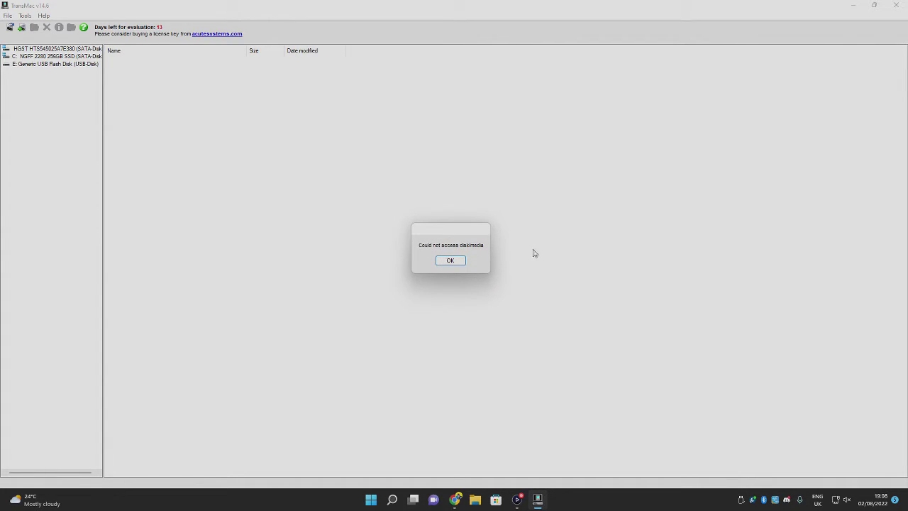
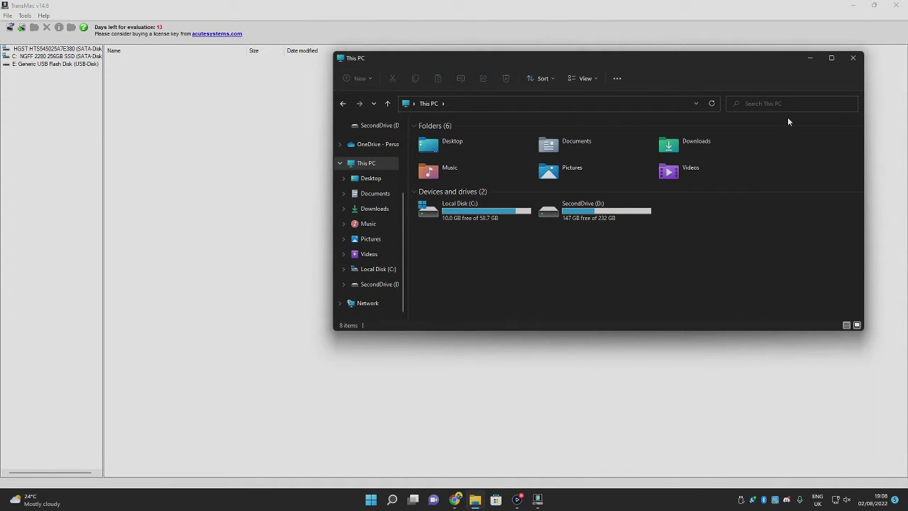
- Check the devices and drives in This PC for the USB flash disk and close File Explorer
left_click(847, 62)
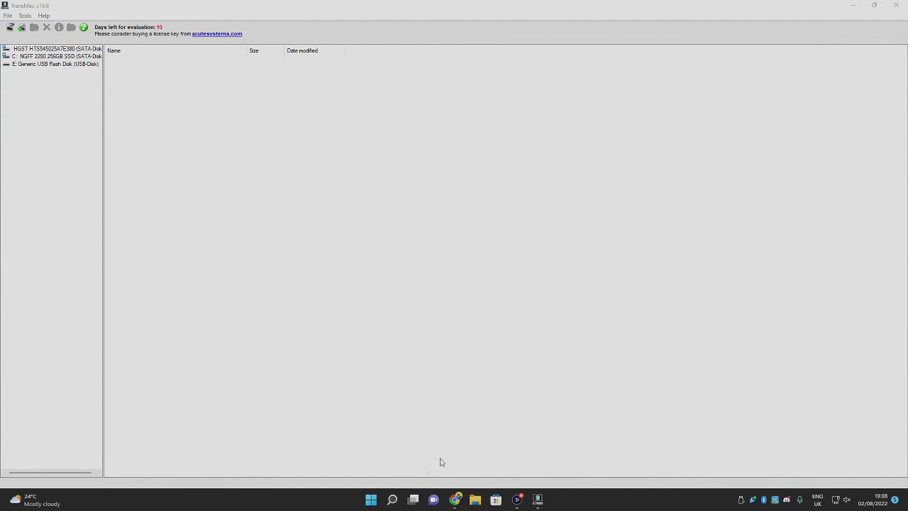
left_click(392, 499)
key("super+e")
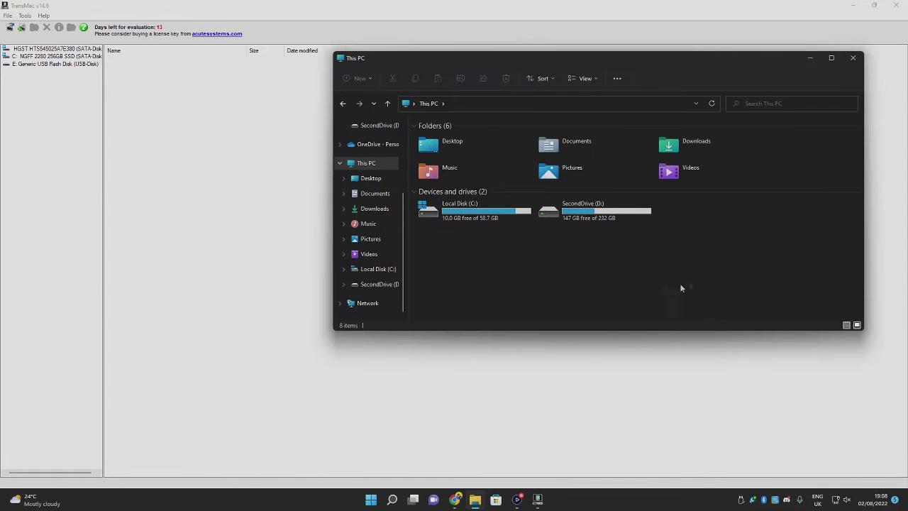
left_click(847, 62)
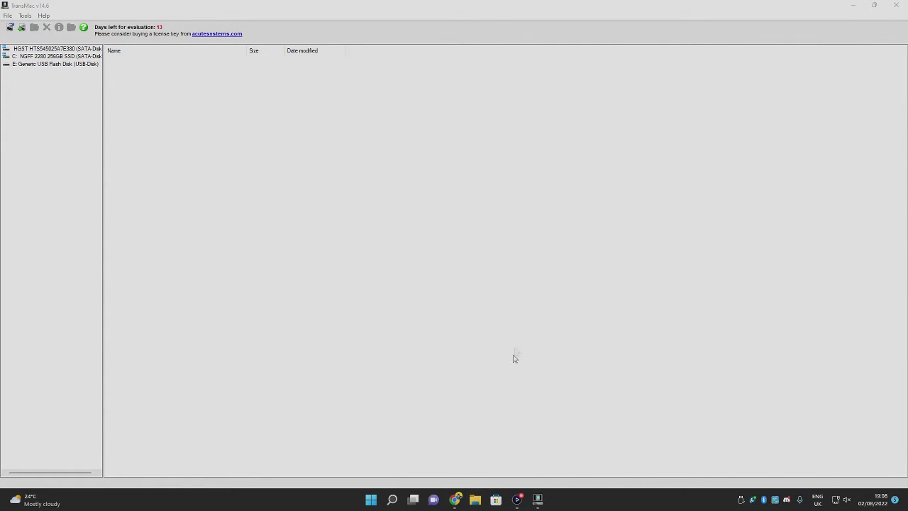
- Open Disk Management, examine the listed disks and the removable drive E:, and close it
left_click(392, 499)
type("disk")
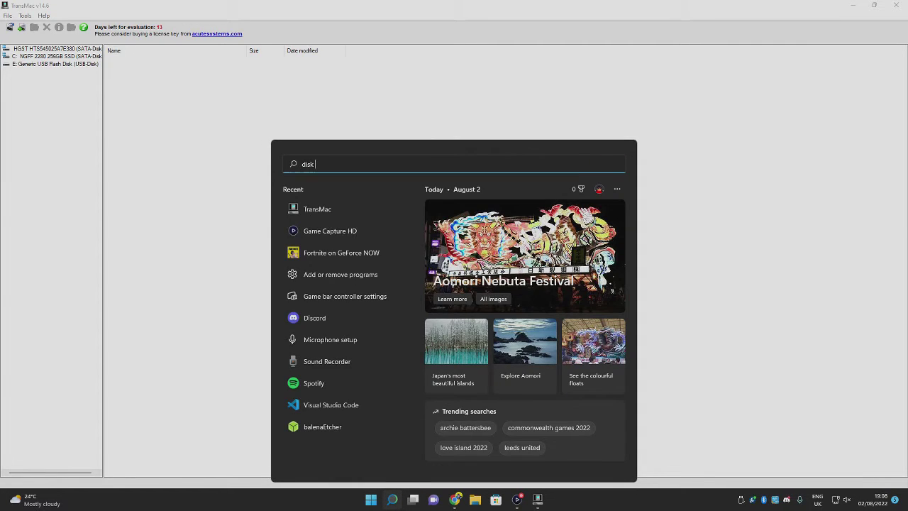
type(" mana")
key("Return")
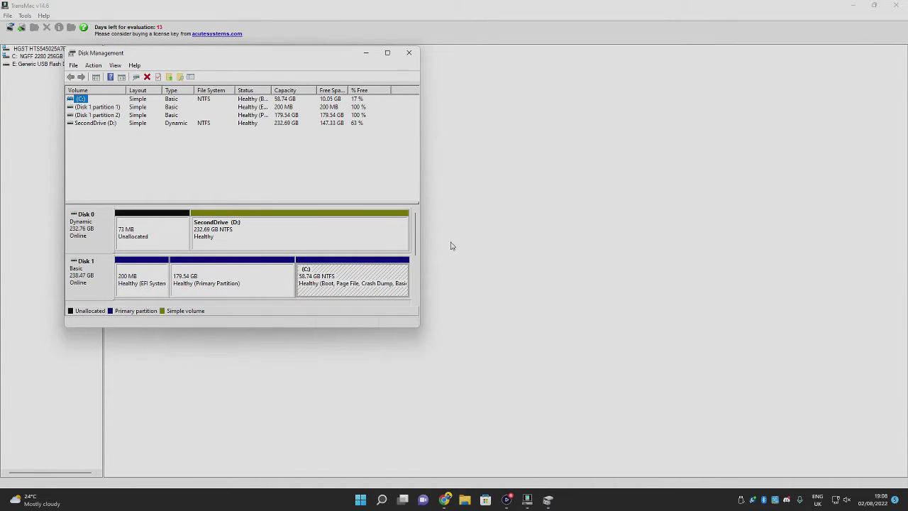
scroll(418, 249, "down", 1)
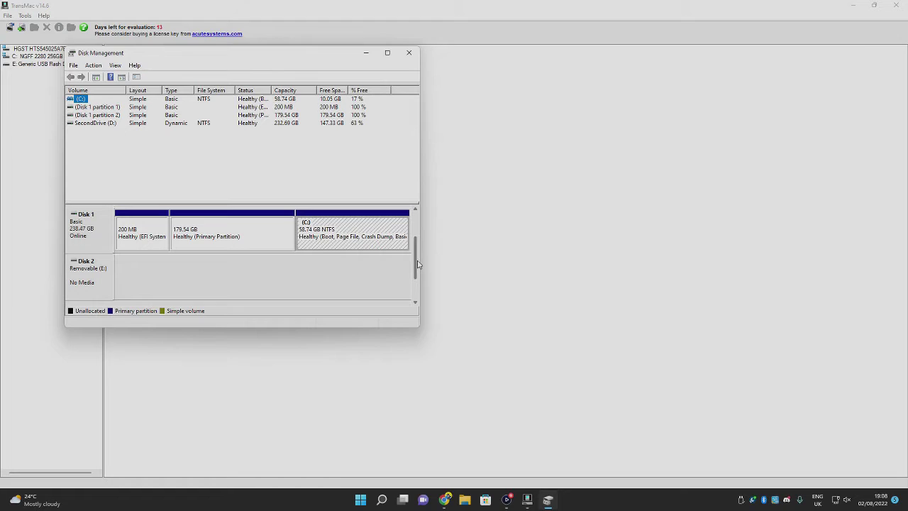
right_click(91, 286)
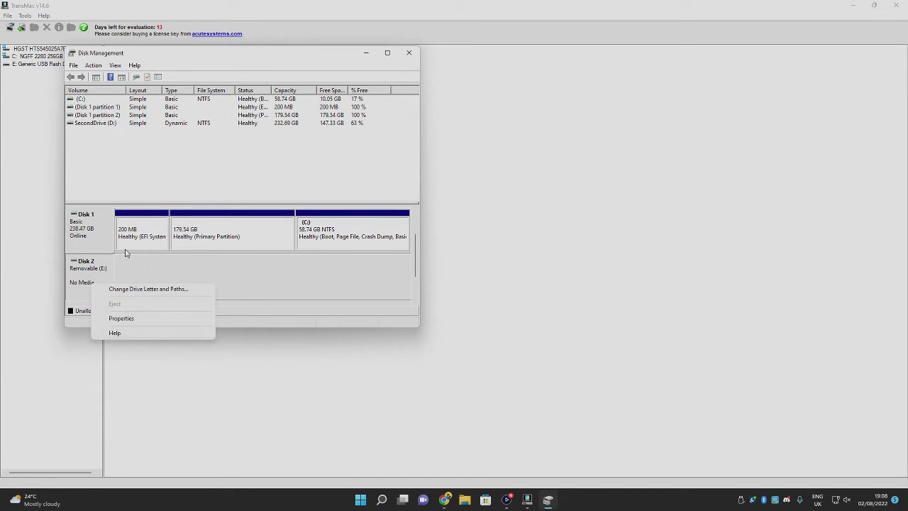
left_click(104, 264)
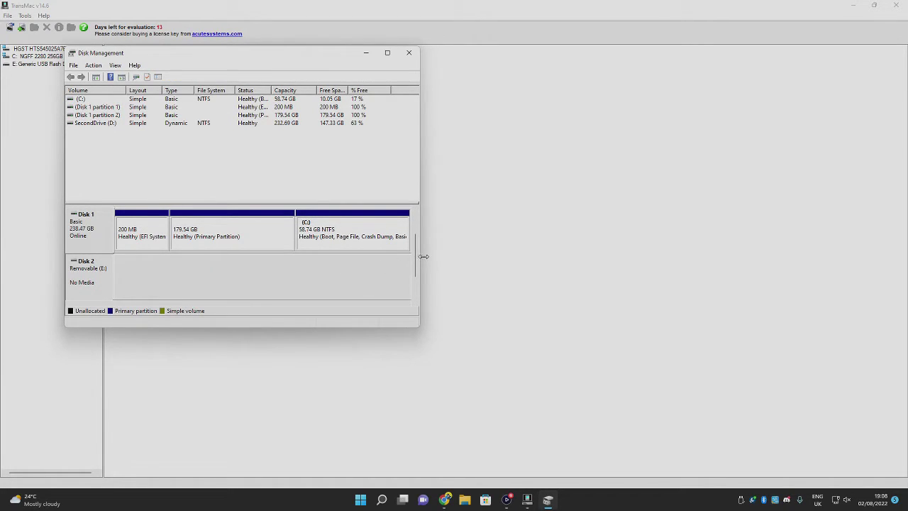
scroll(416, 255, "up", 1)
scroll(418, 284, "down", 2)
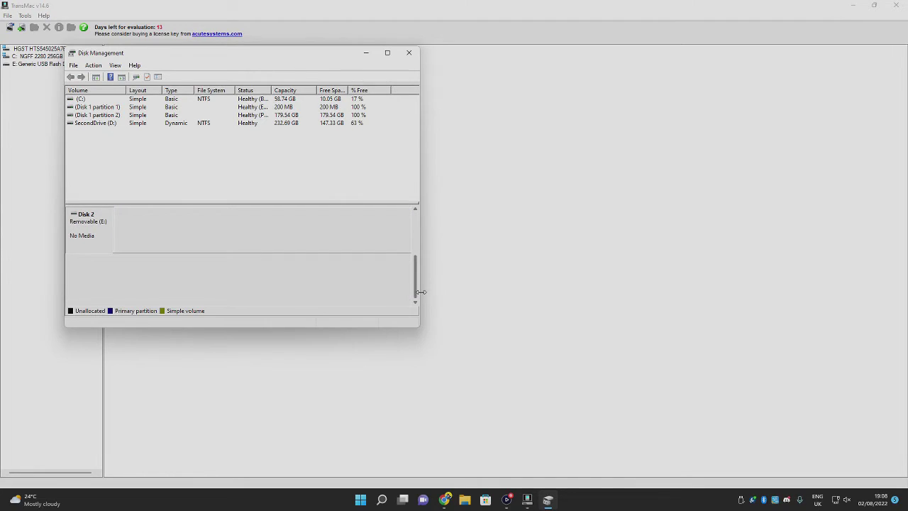
scroll(420, 292, "up", 2)
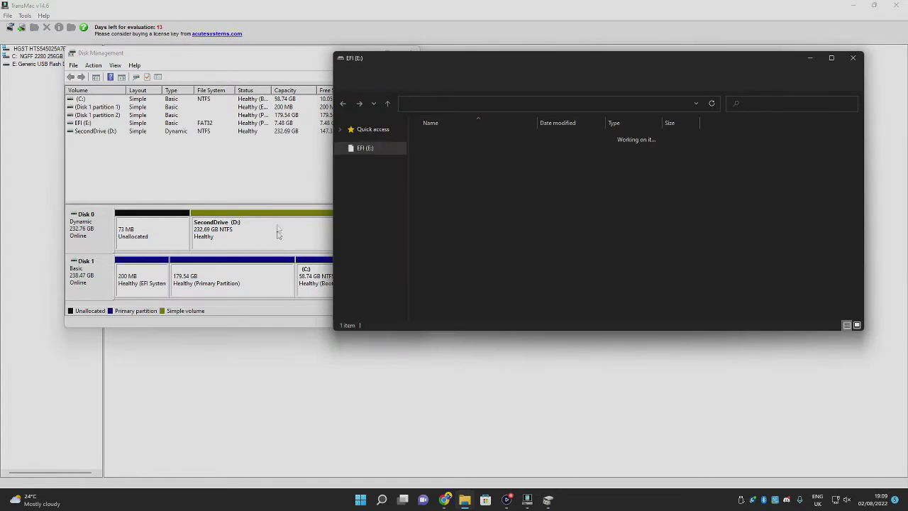
left_click(252, 67)
left_click(408, 52)
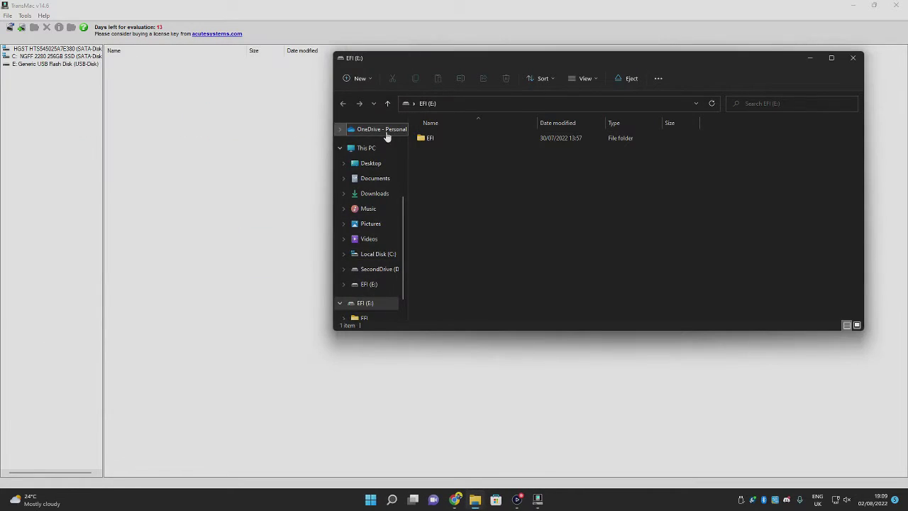
- Check the EFI (E:) drive in This PC, look at the contents stored on it and close File Explorer
scroll(366, 199, "up", 1)
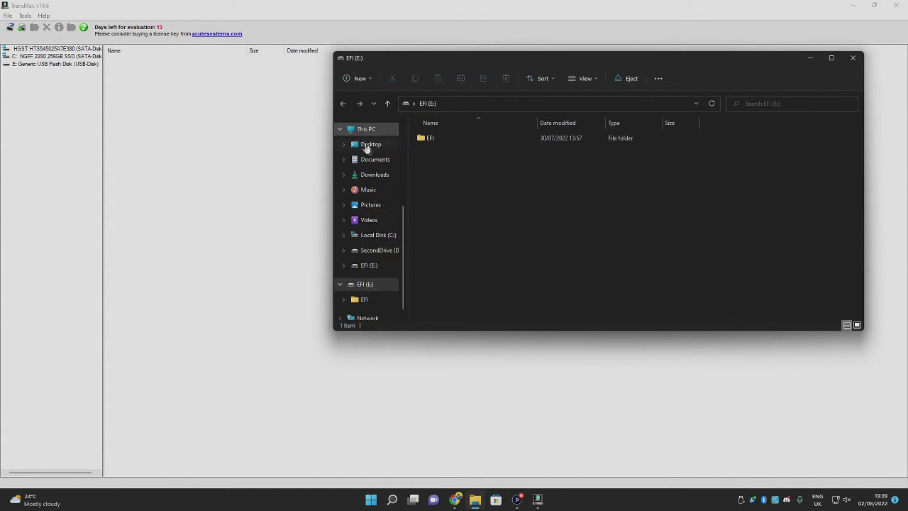
left_click(368, 129)
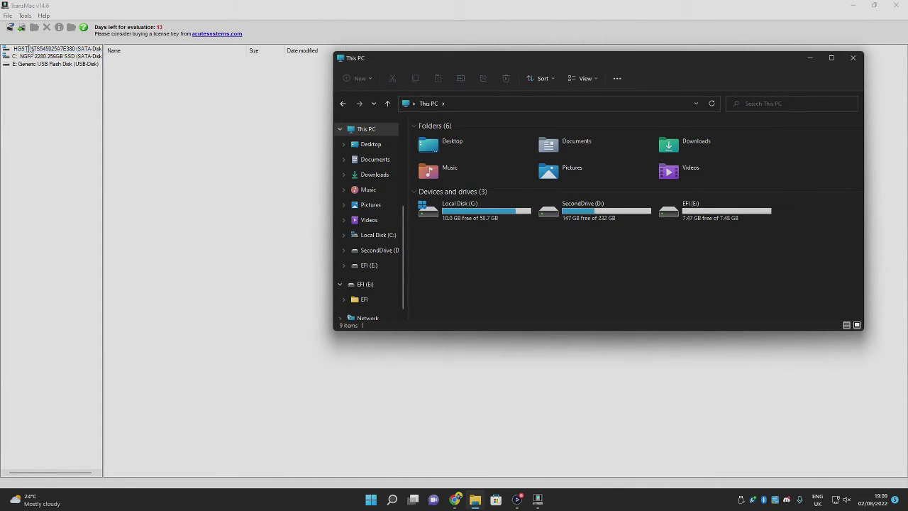
left_click_drag(788, 275, 768, 249)
double_click(692, 212)
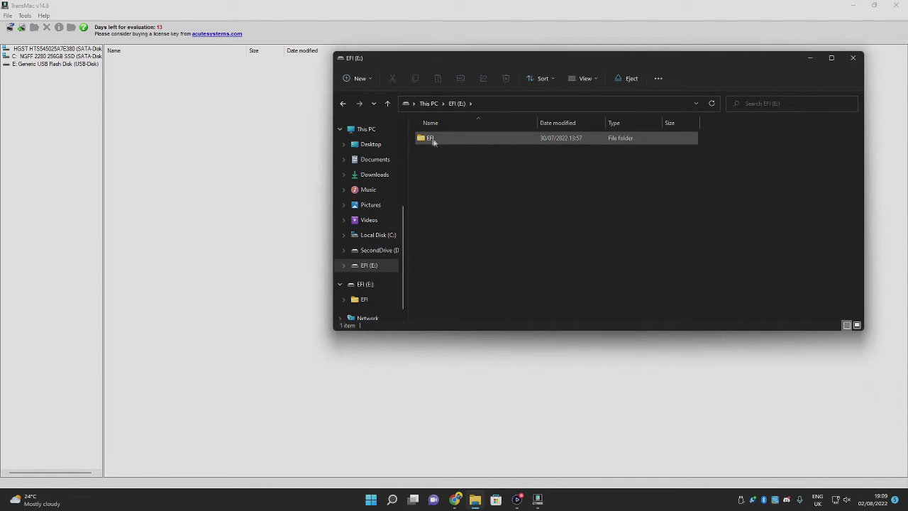
left_click(429, 139)
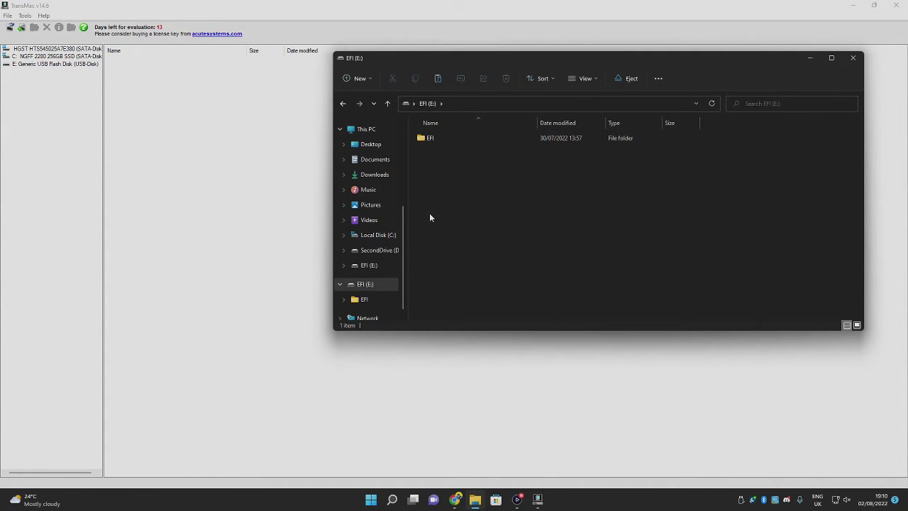
left_click(854, 58)
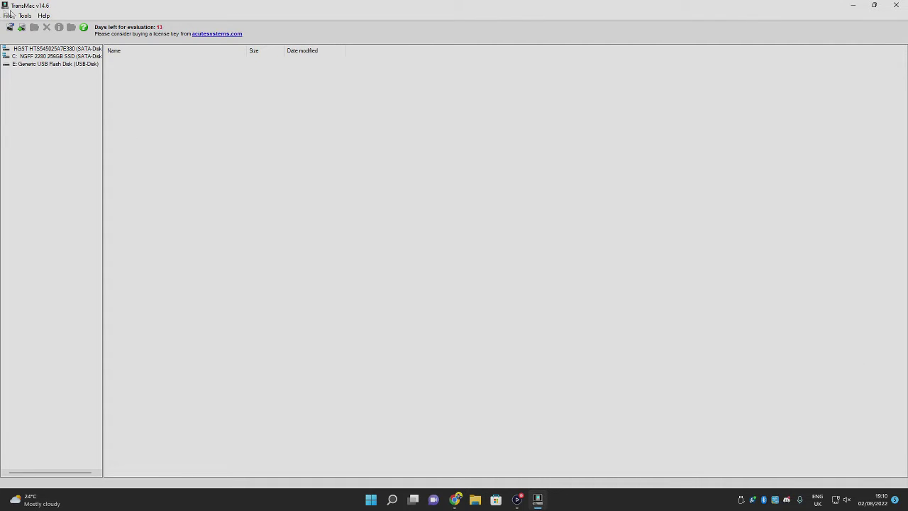
- Format the E: Generic USB Flash Disk for Mac with the volume name TransmacDemo, accepting the overwrite warnings, and expand the formatted disk
left_click(33, 65)
right_click(62, 66)
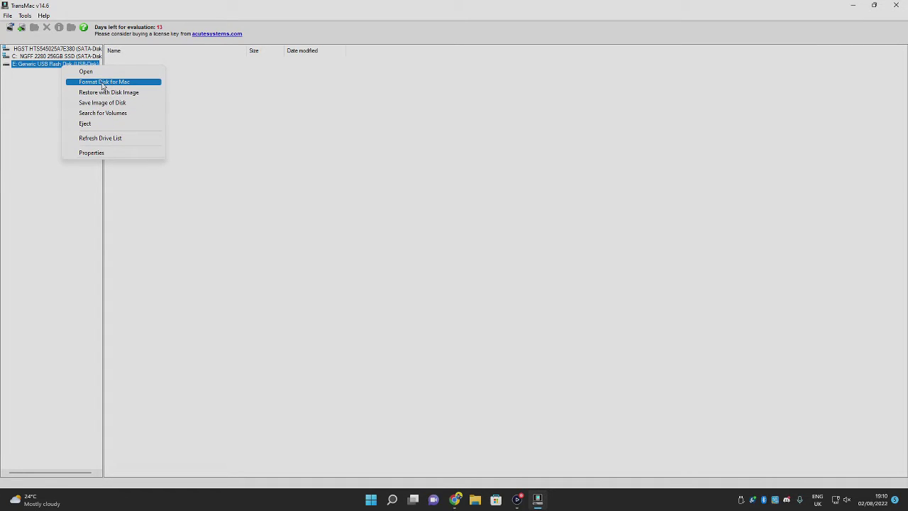
left_click(111, 83)
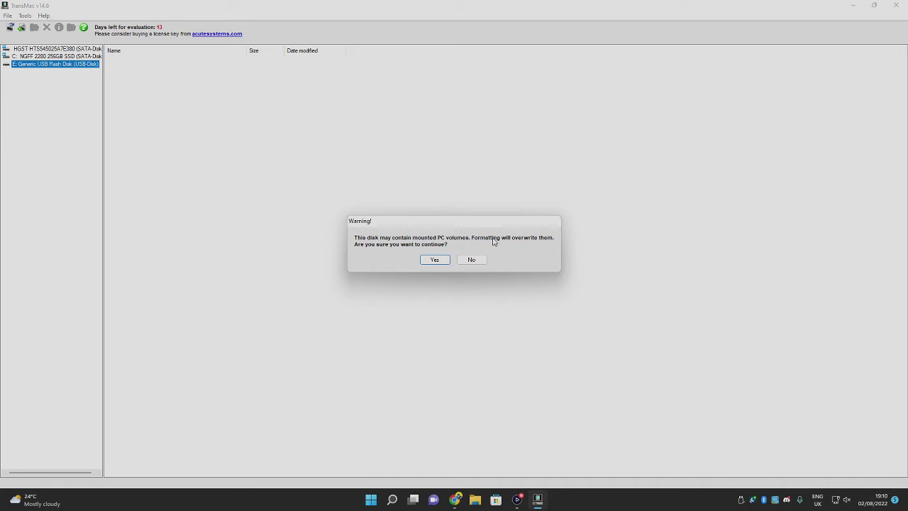
left_click(433, 259)
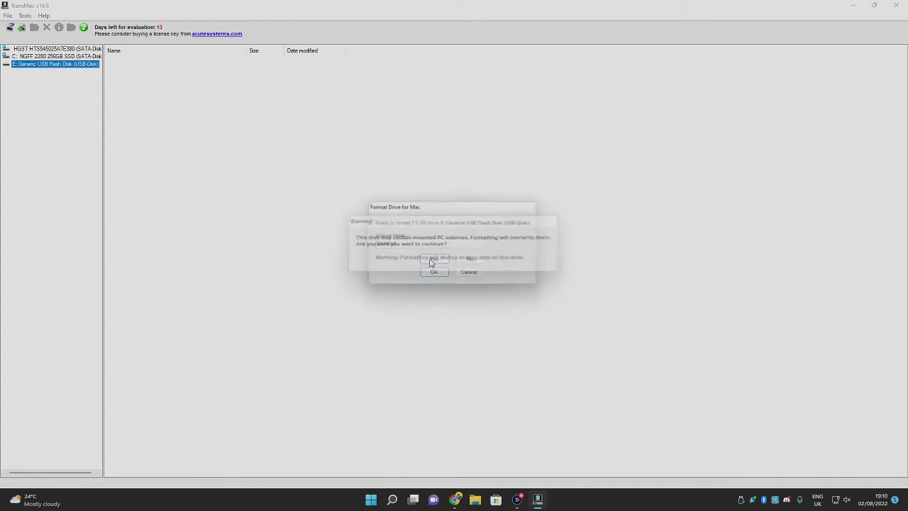
double_click(425, 245)
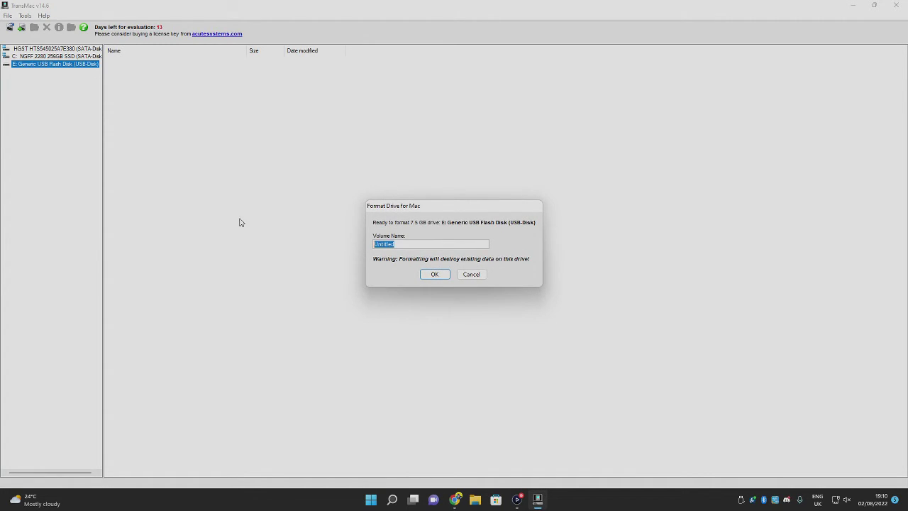
type("Tr")
type("ansmacDemo")
key("Return")
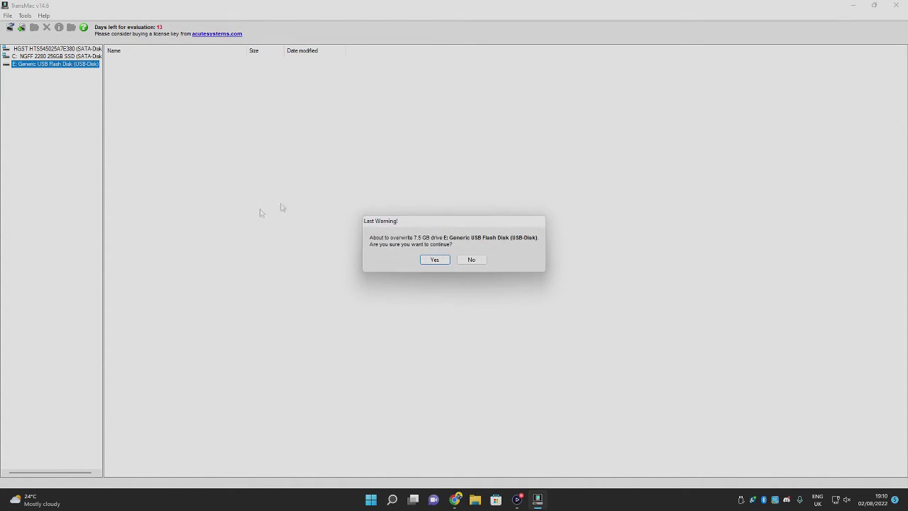
left_click(433, 260)
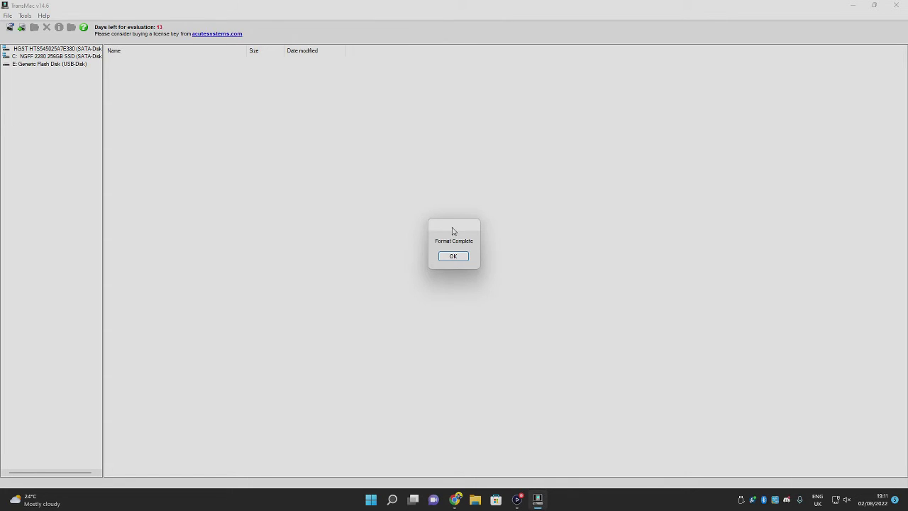
left_click_drag(453, 230, 440, 244)
left_click(443, 268)
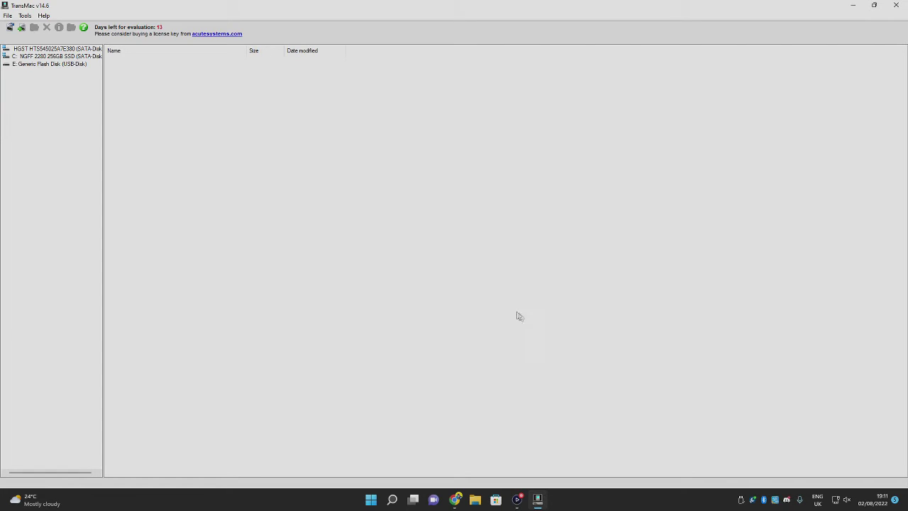
left_click(44, 66)
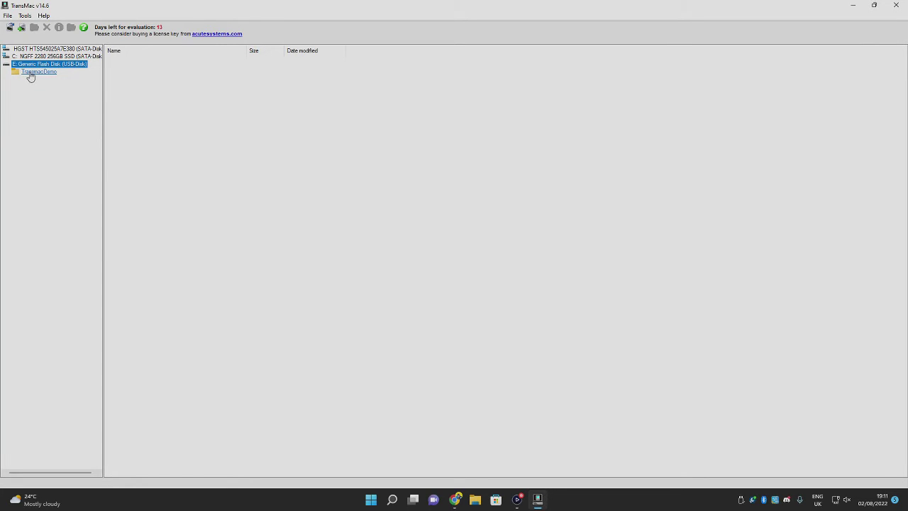
- Open the TransmacDemo volume, examine its EFI folder and the subfolders inside it, and collapse the folder tree
left_click(30, 73)
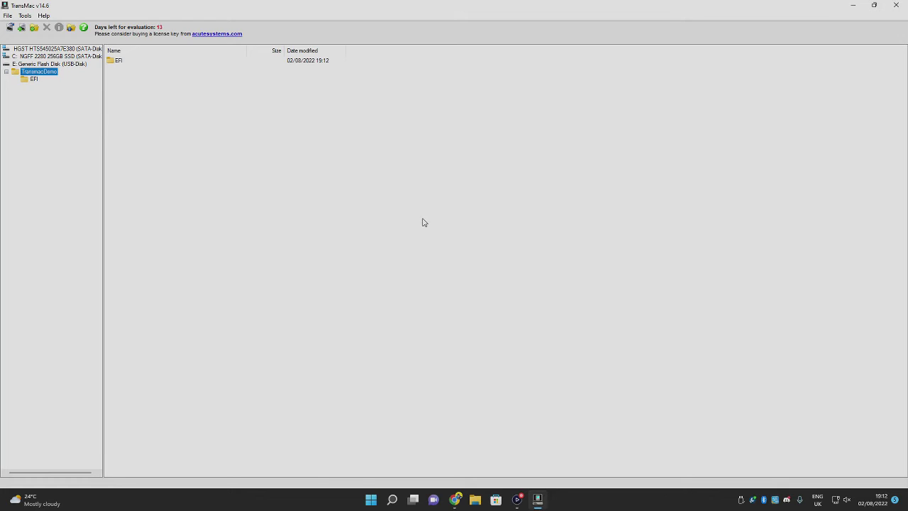
left_click(229, 150)
left_click_drag(31, 82, 37, 86)
left_click(35, 82)
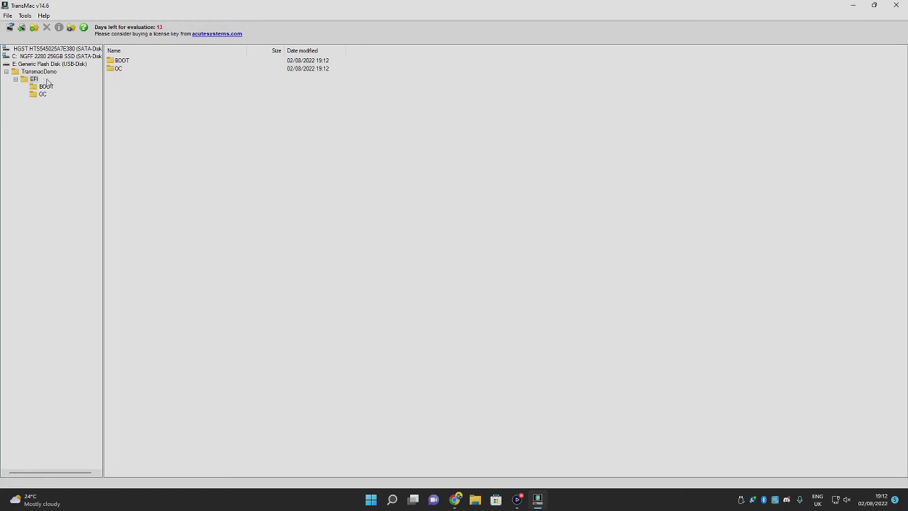
left_click(16, 81)
left_click(5, 72)
- Try to restore the E: Generic Flash Disk with the disk image Hackintosh-Sierra-Zone.dmg, accepting the overwrite warnings, and cancel the running restore
right_click(44, 64)
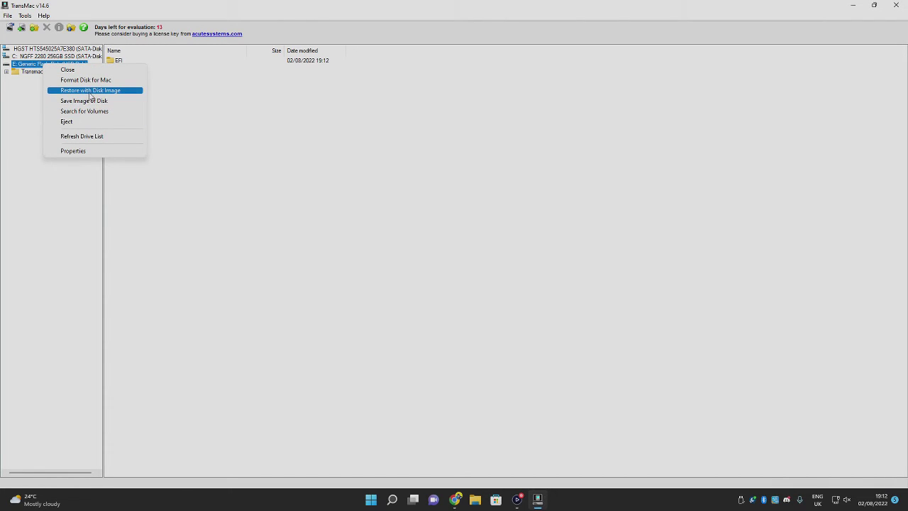
left_click(88, 92)
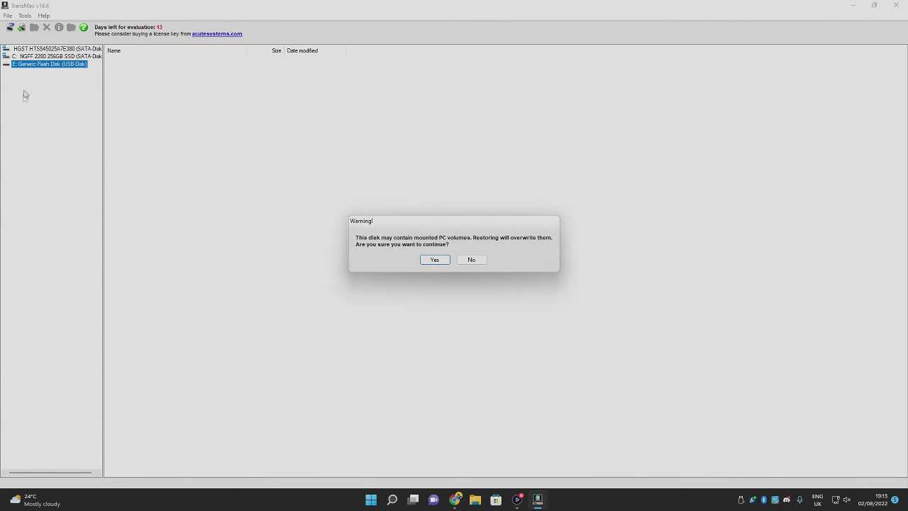
left_click(445, 260)
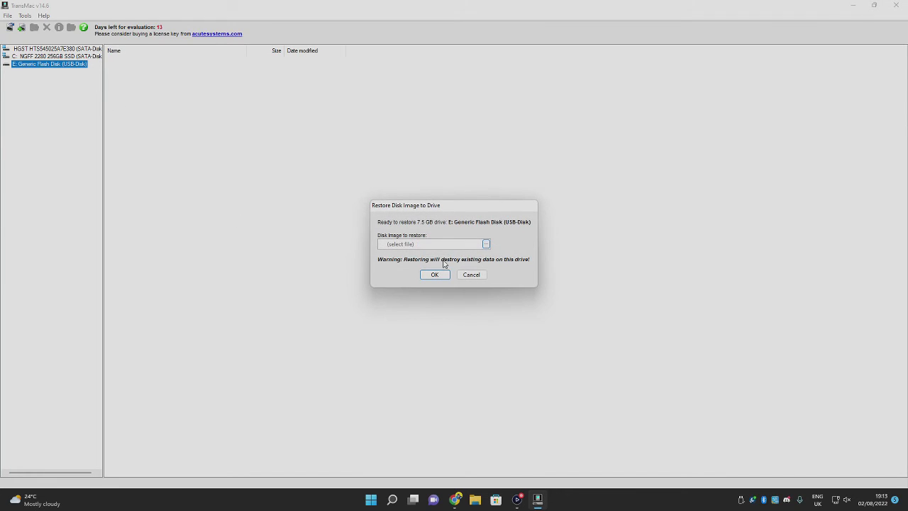
left_click(486, 244)
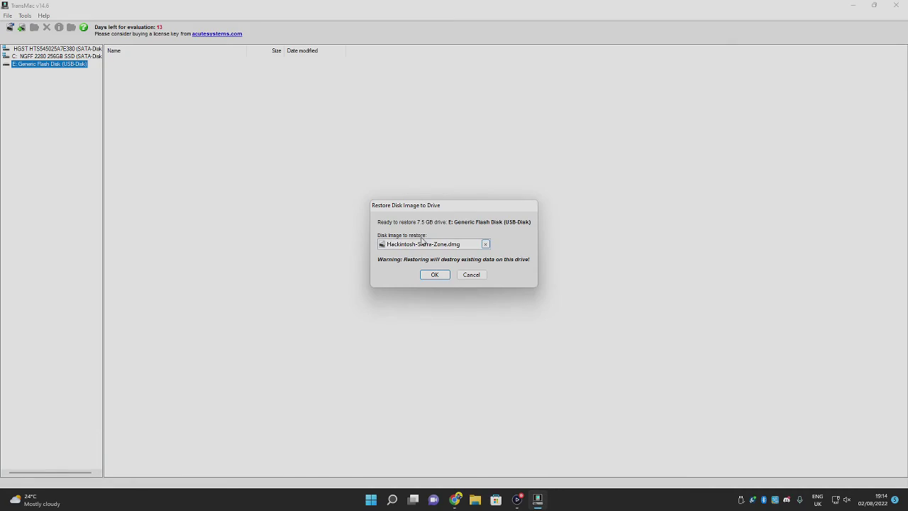
left_click(435, 275)
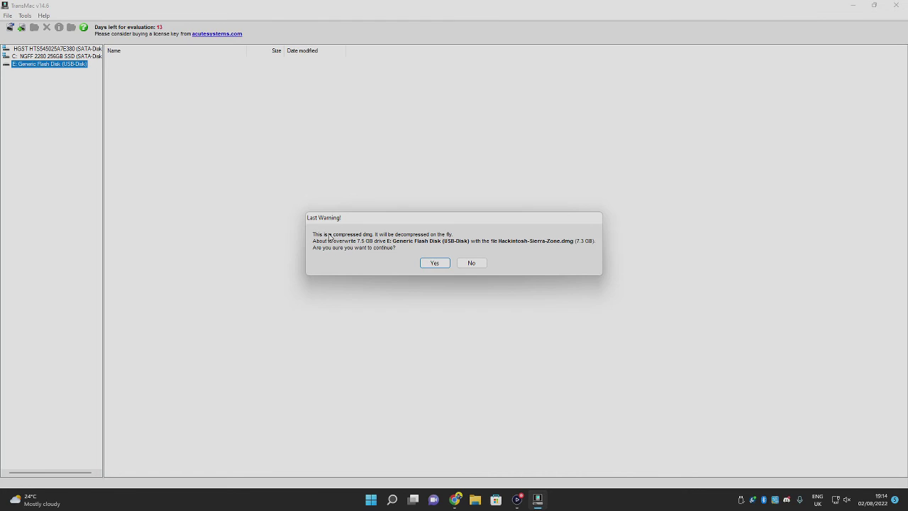
left_click(426, 263)
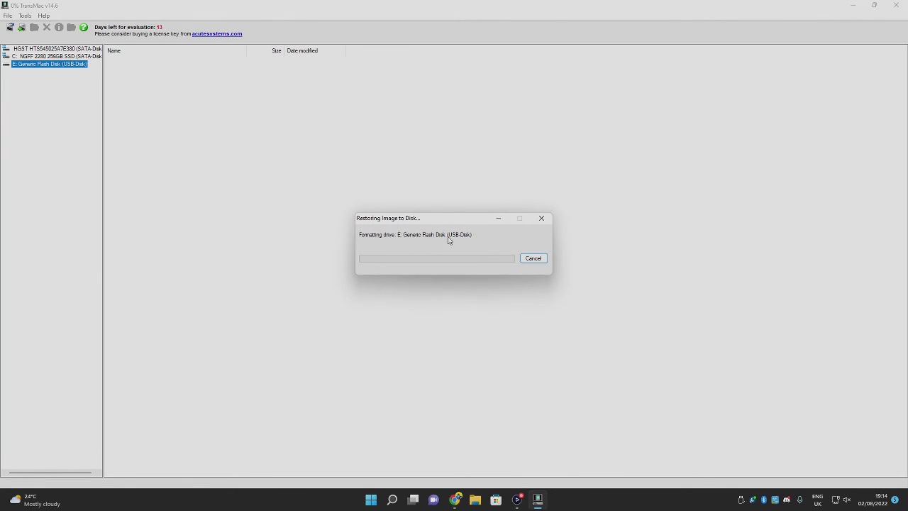
left_click(533, 259)
left_click(431, 259)
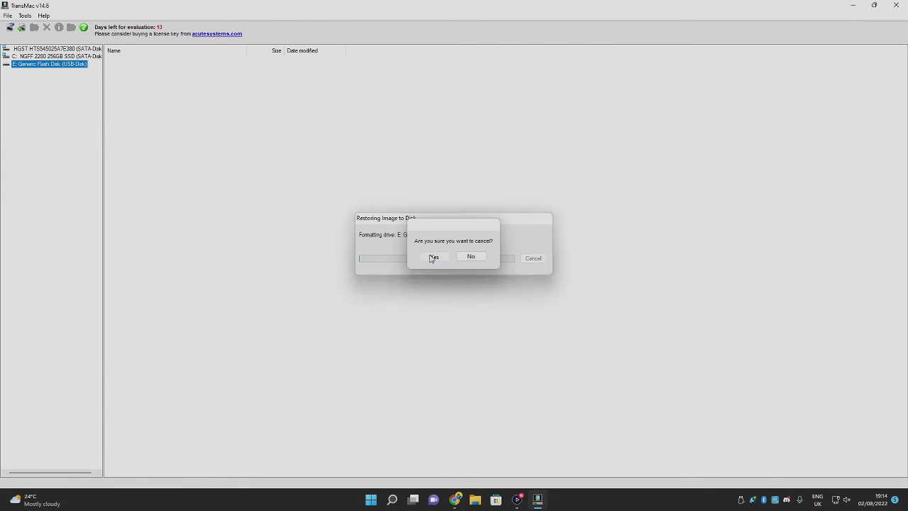
- Check the E: flash disk for Mac volumes, look through the HZ (E:) files in File Explorer, and close that window
left_click(47, 64)
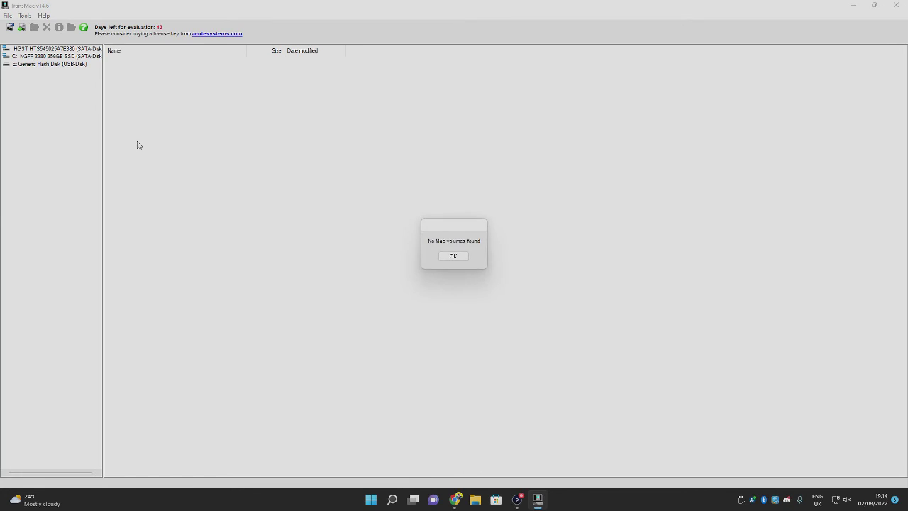
left_click(454, 256)
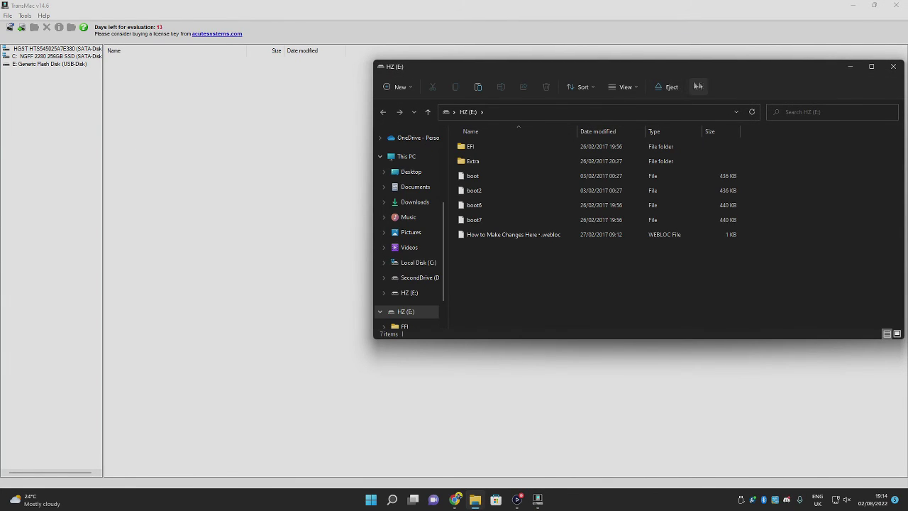
left_click_drag(669, 72, 559, 72)
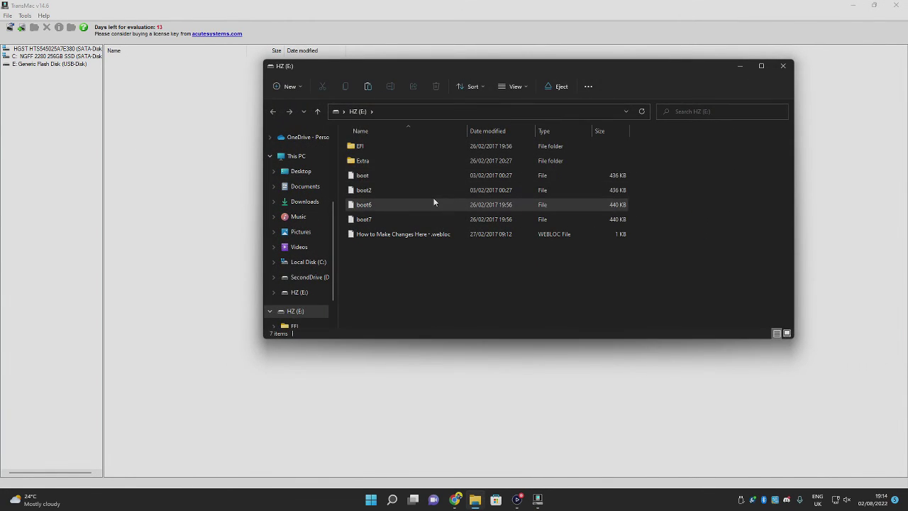
scroll(295, 241, "down", 1)
scroll(295, 241, "up", 2)
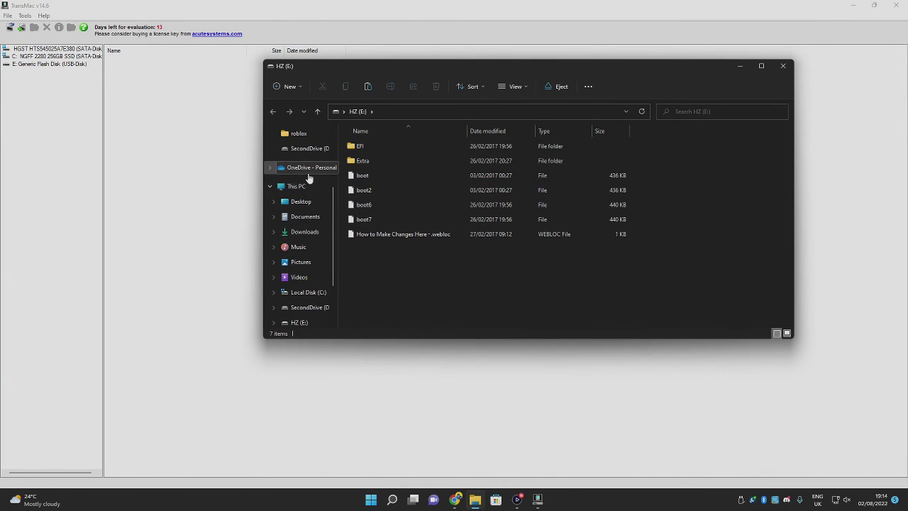
scroll(309, 178, "down", 1)
left_click(783, 65)
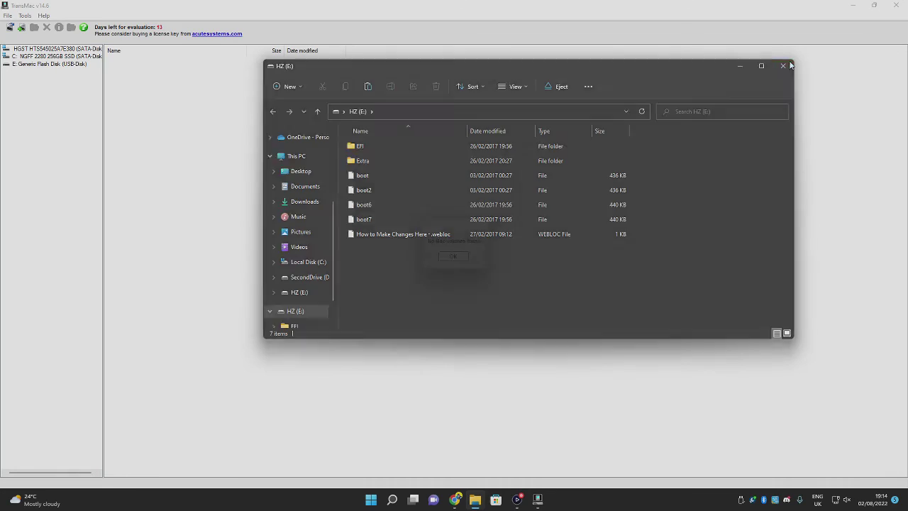
left_click(454, 256)
left_click(64, 64)
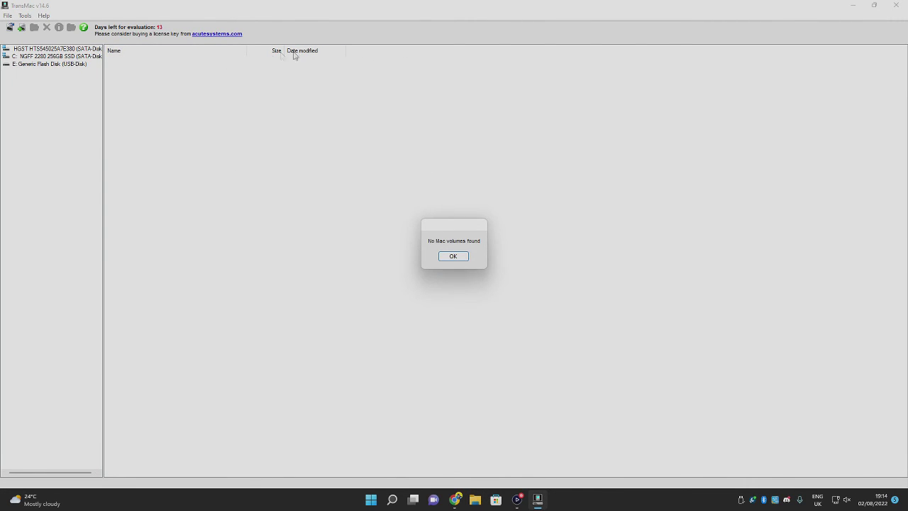
left_click(458, 255)
- Format the E: Generic Flash Disk for Mac with the volume name tmdemo, accepting the overwrite warnings and declining Windows' own format prompt
right_click(43, 64)
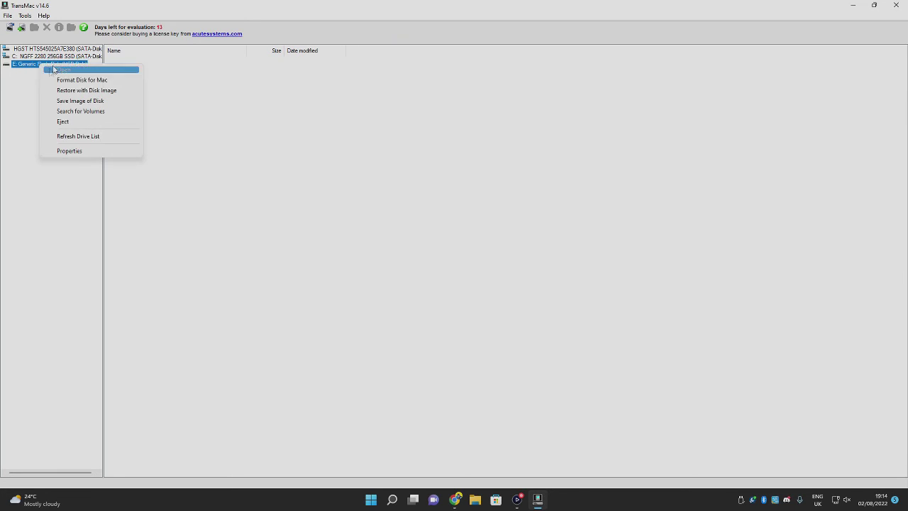
left_click(78, 80)
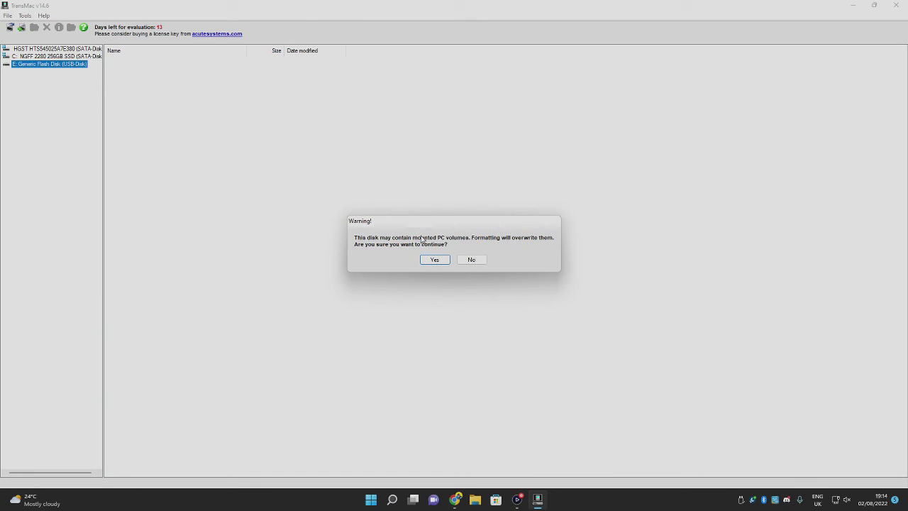
left_click(448, 262)
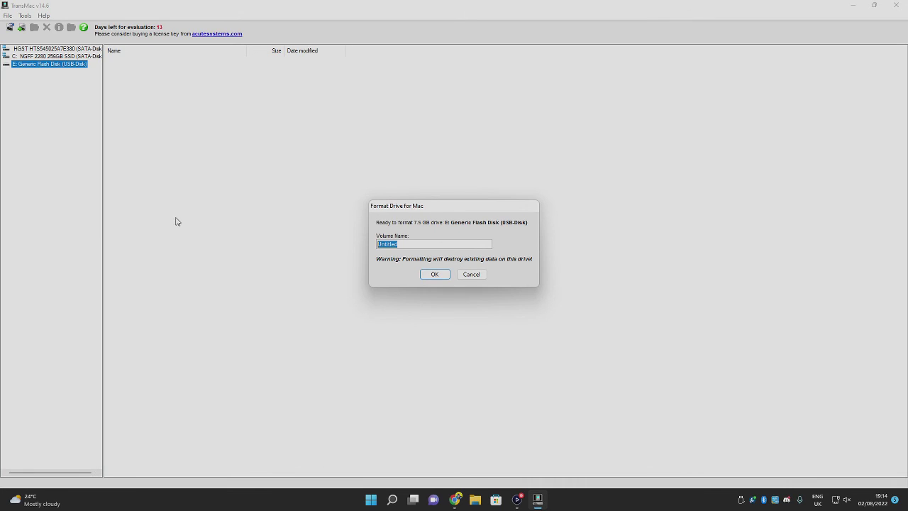
type("tmbackup")
key("Return")
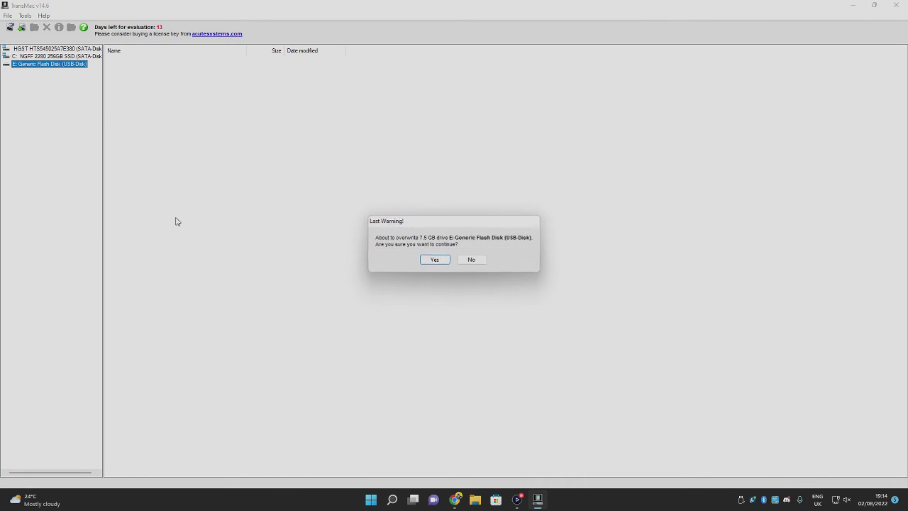
key("Return")
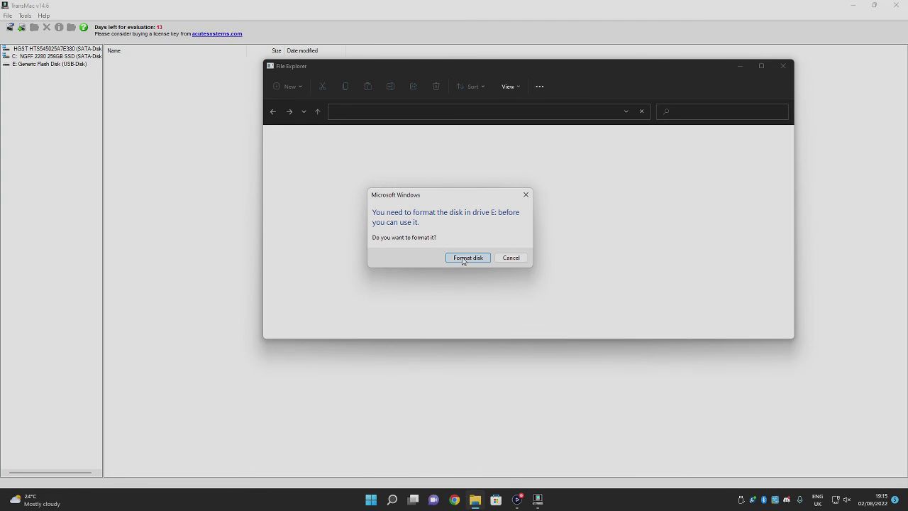
left_click(511, 258)
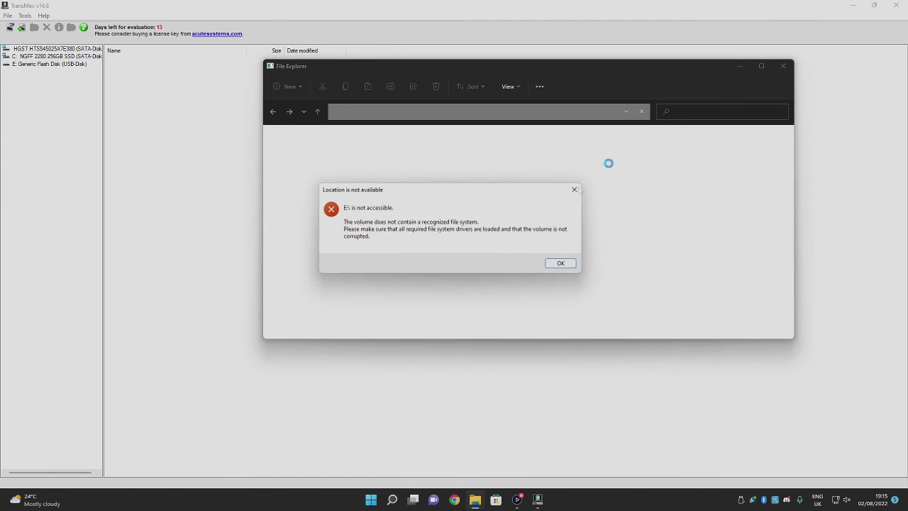
left_click(567, 263)
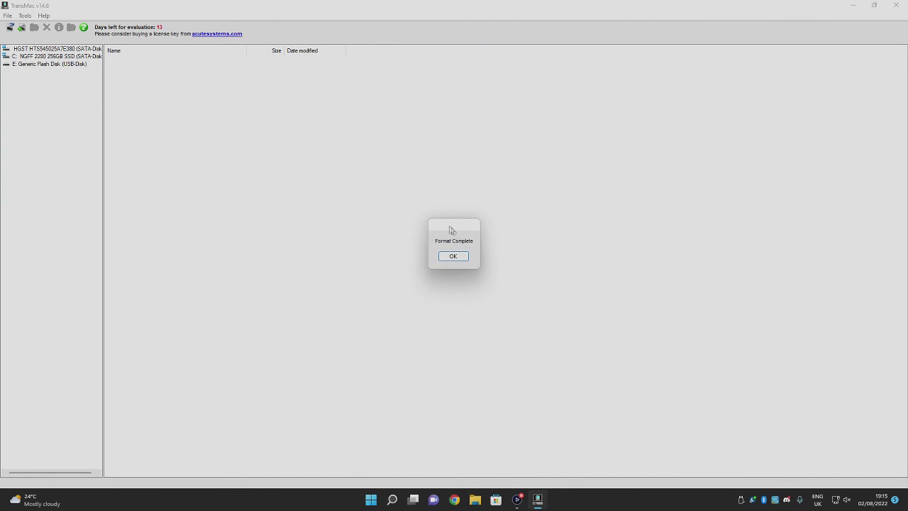
left_click_drag(450, 226, 454, 264)
left_click(458, 295)
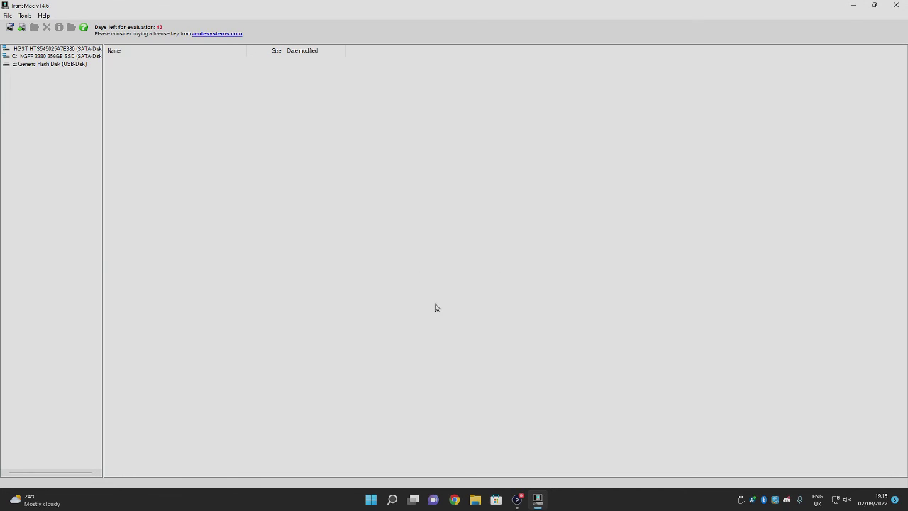
- Expand the E: Generic Flash Disk and open the tmdemo volume to inspect its contents
left_click(27, 64)
left_click(32, 73)
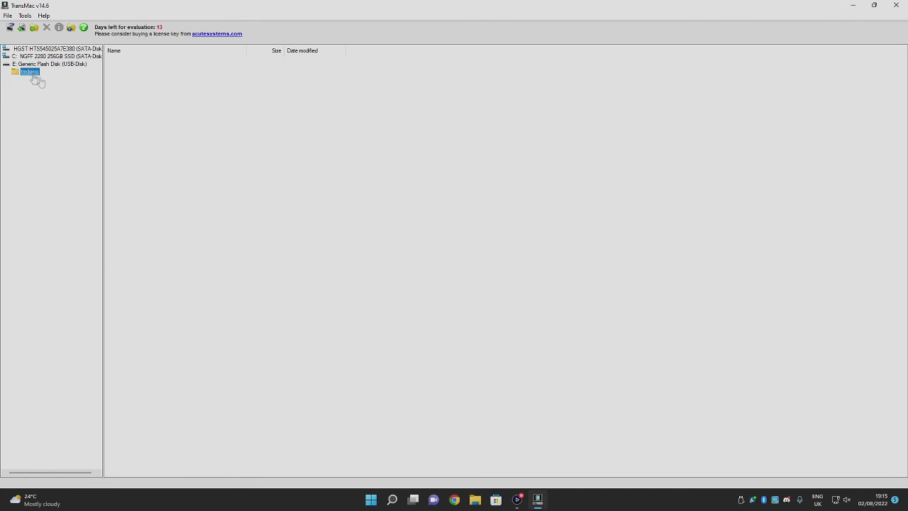
left_click_drag(235, 111, 610, 359)
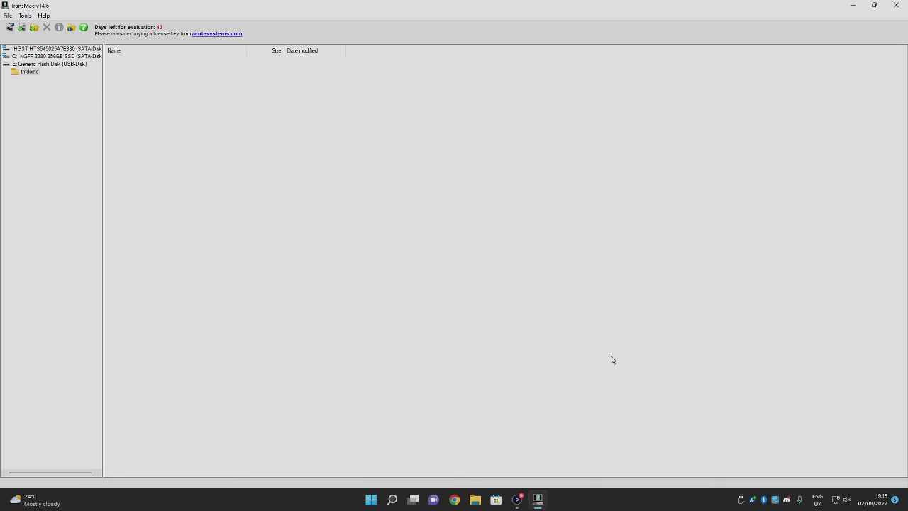